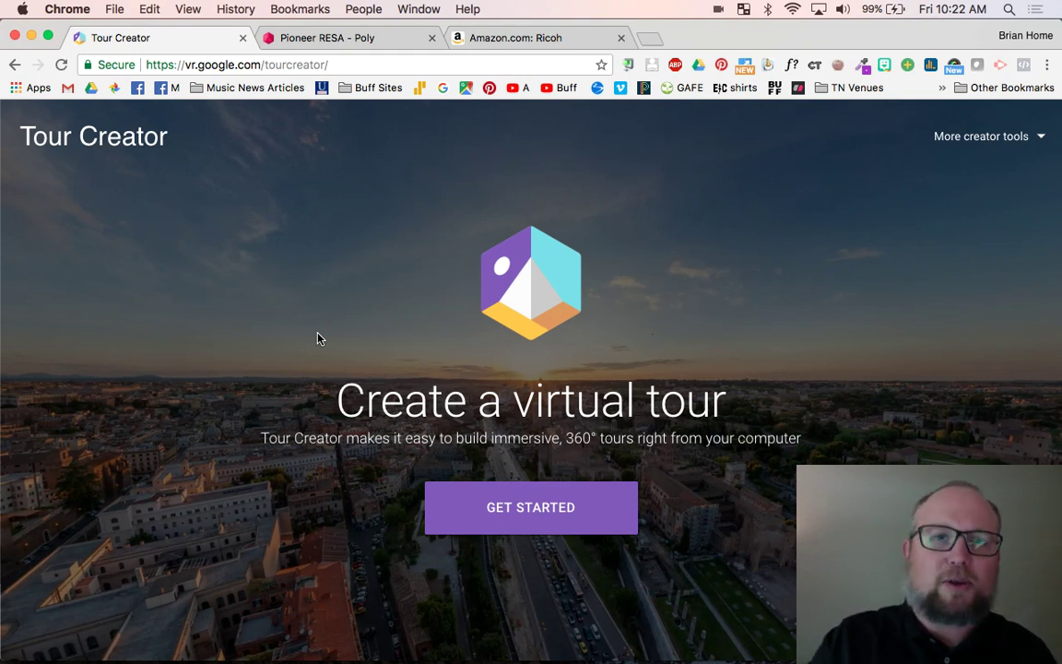
- View the Pioneer RESA tour on Poly, read its description, and advance to the Main Hallway scene
{"action": "left_click", "coordinate": [338, 46]}
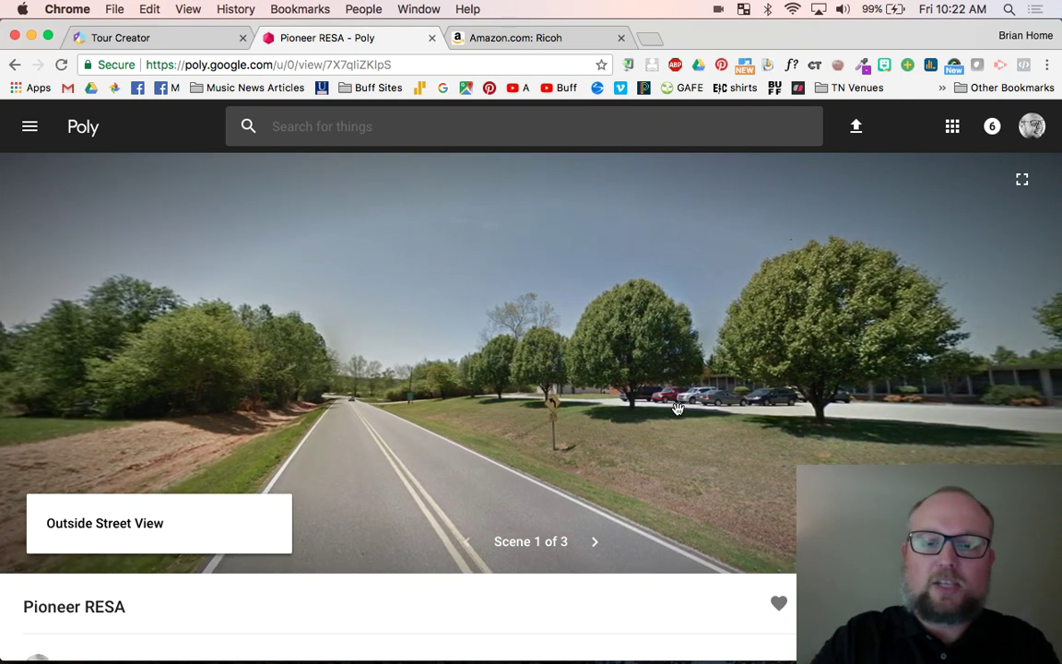
{"action": "left_click_drag", "start_coordinate": [676, 407], "coordinate": [450, 389]}
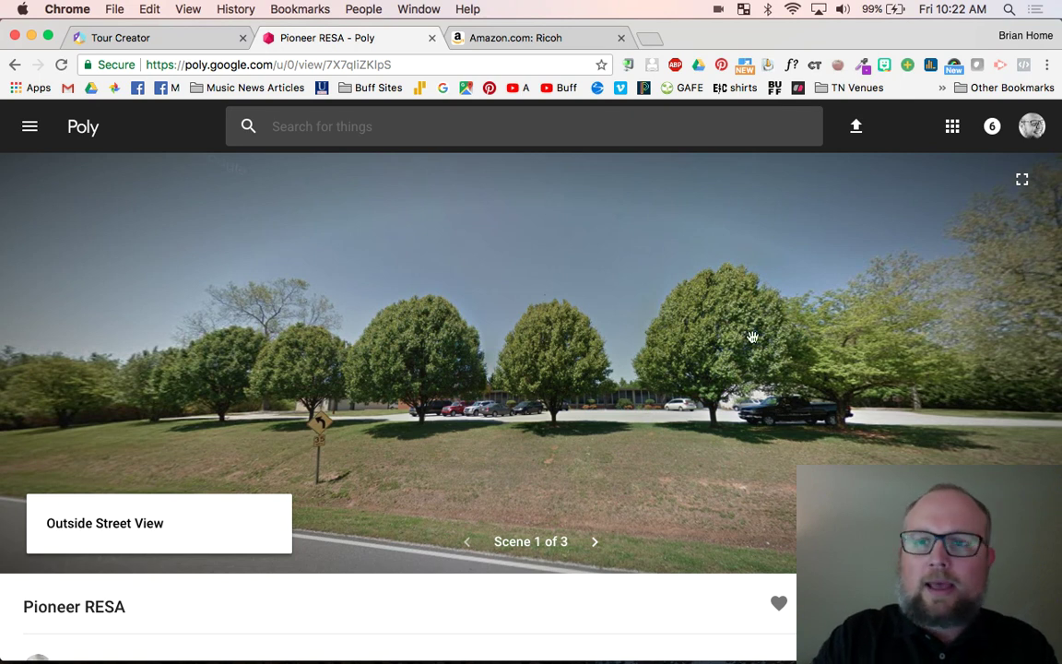
{"action": "scroll", "coordinate": [612, 443], "scroll_direction": "down", "scroll_amount": 5}
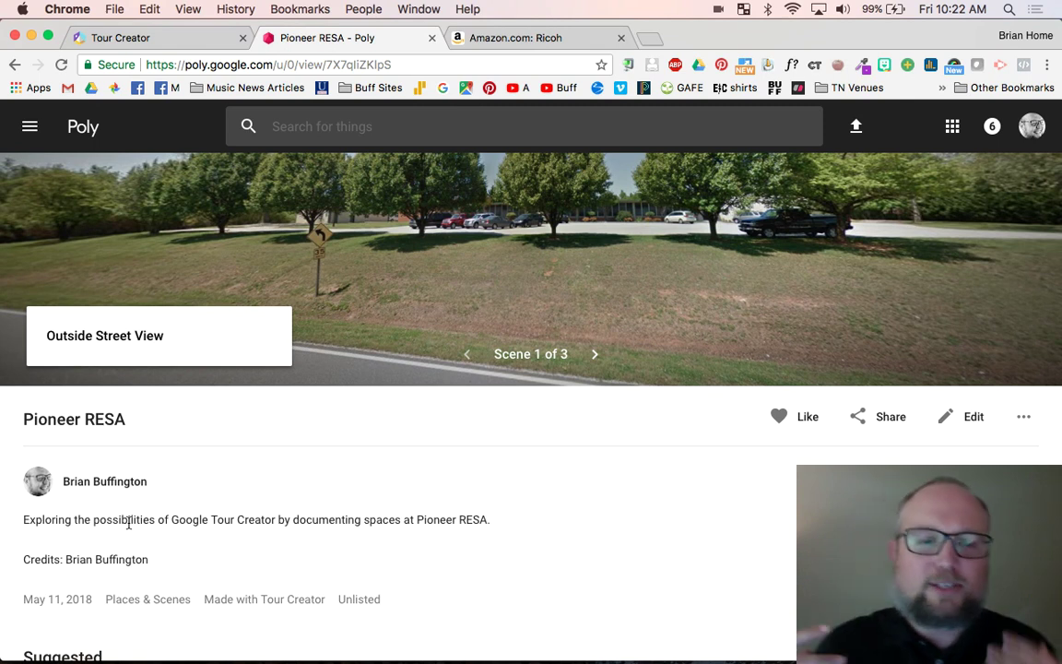
{"action": "scroll", "coordinate": [129, 523], "scroll_direction": "up", "scroll_amount": 5}
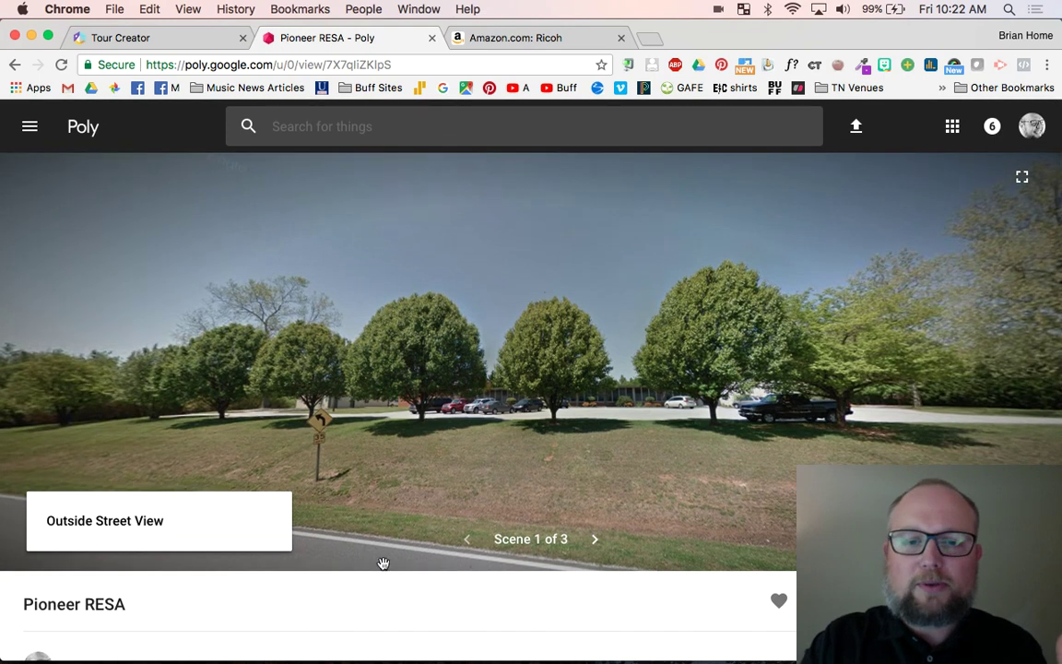
{"action": "left_click", "coordinate": [594, 543]}
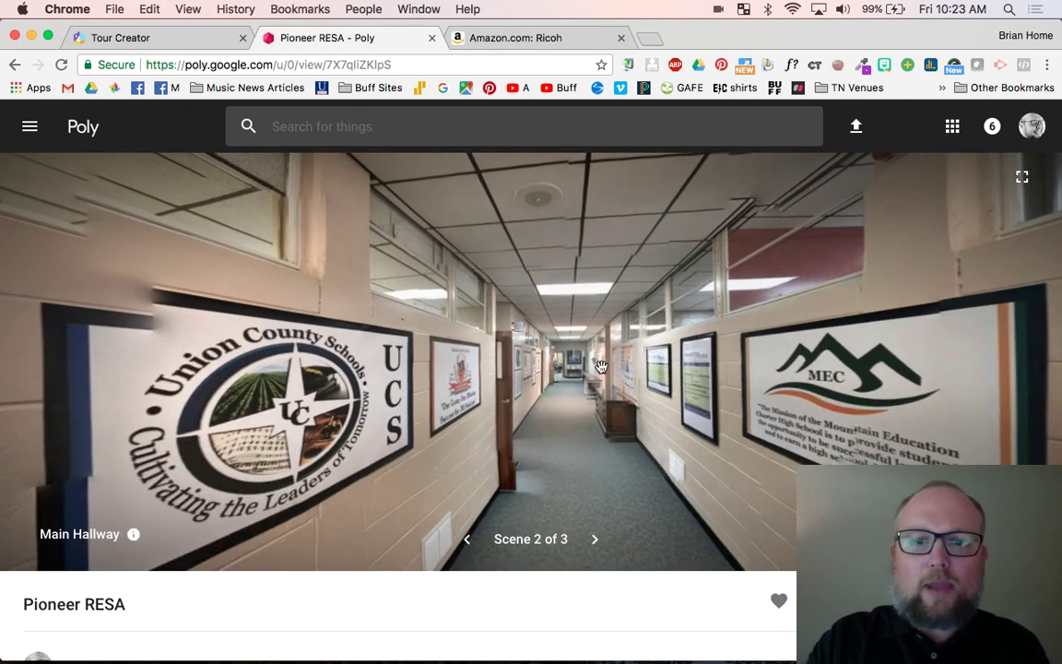
- Look around the Main Hallway panorama at the ceiling, MEC and UCS signs, and plant table
{"action": "left_click_drag", "start_coordinate": [600, 367], "coordinate": [325, 327]}
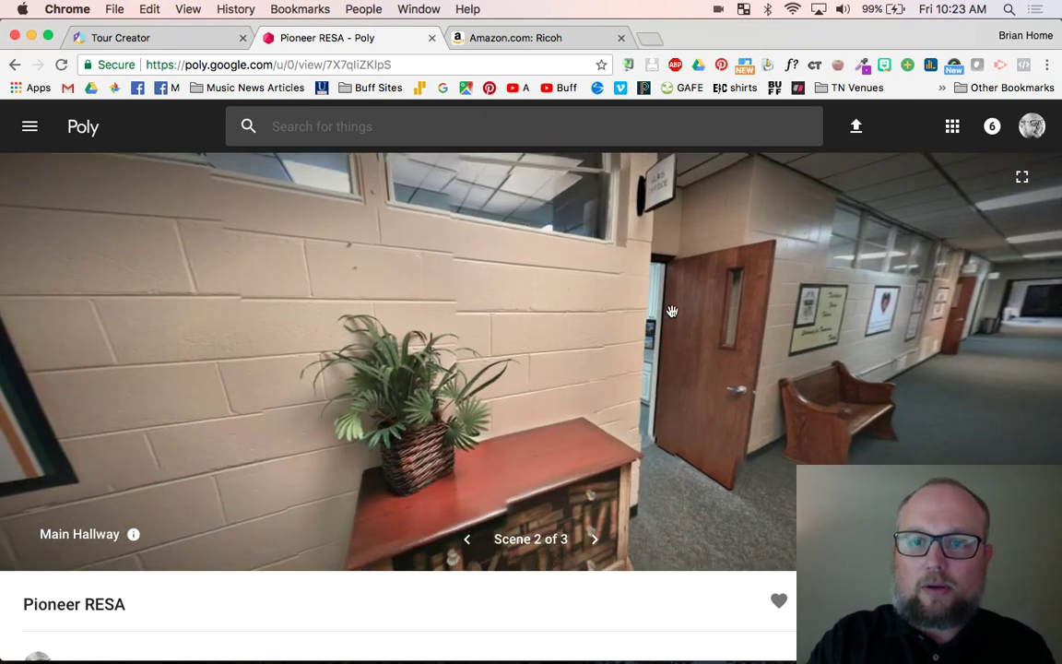
{"action": "left_click_drag", "start_coordinate": [671, 311], "coordinate": [766, 337]}
{"action": "left_click_drag", "start_coordinate": [321, 305], "coordinate": [651, 333]}
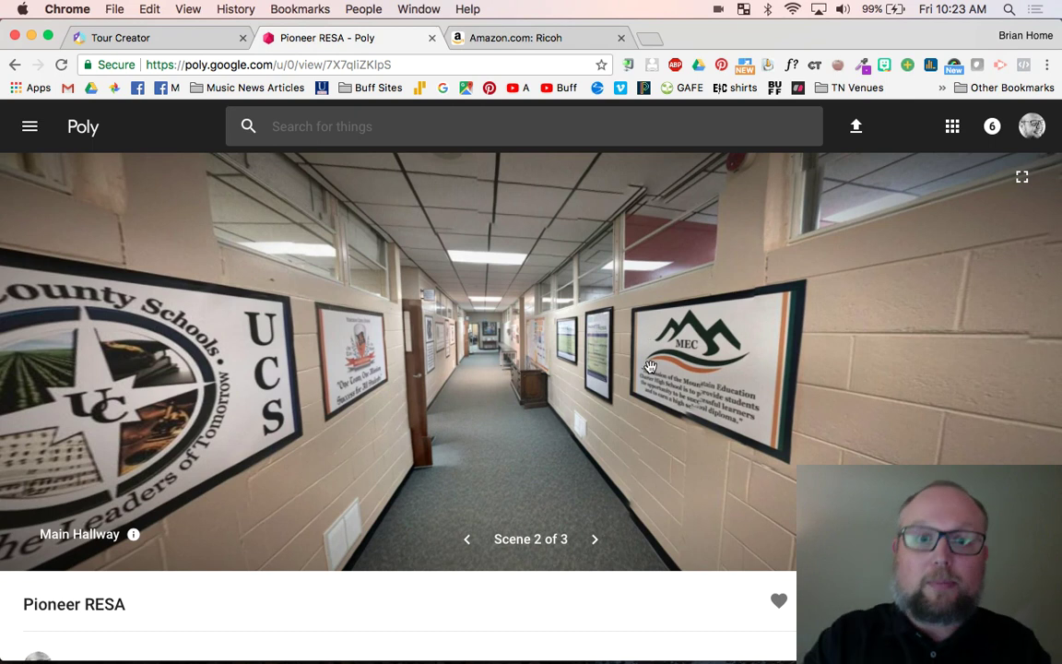
{"action": "left_click_drag", "start_coordinate": [405, 311], "coordinate": [669, 299]}
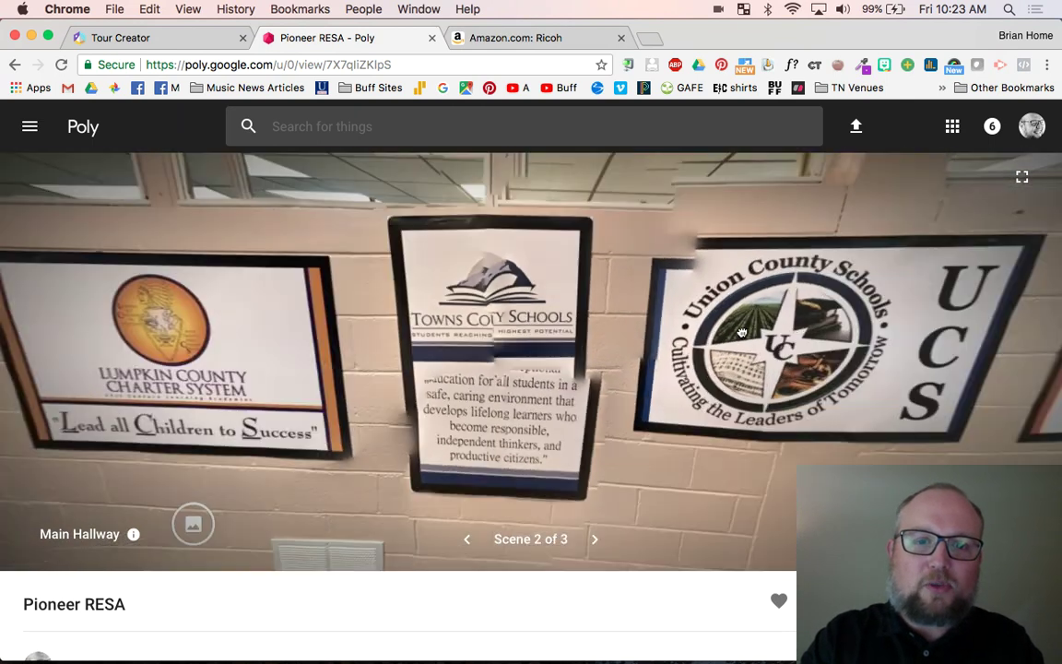
{"action": "left_click_drag", "start_coordinate": [314, 274], "coordinate": [311, 301]}
{"action": "left_click_drag", "start_coordinate": [661, 296], "coordinate": [754, 343]}
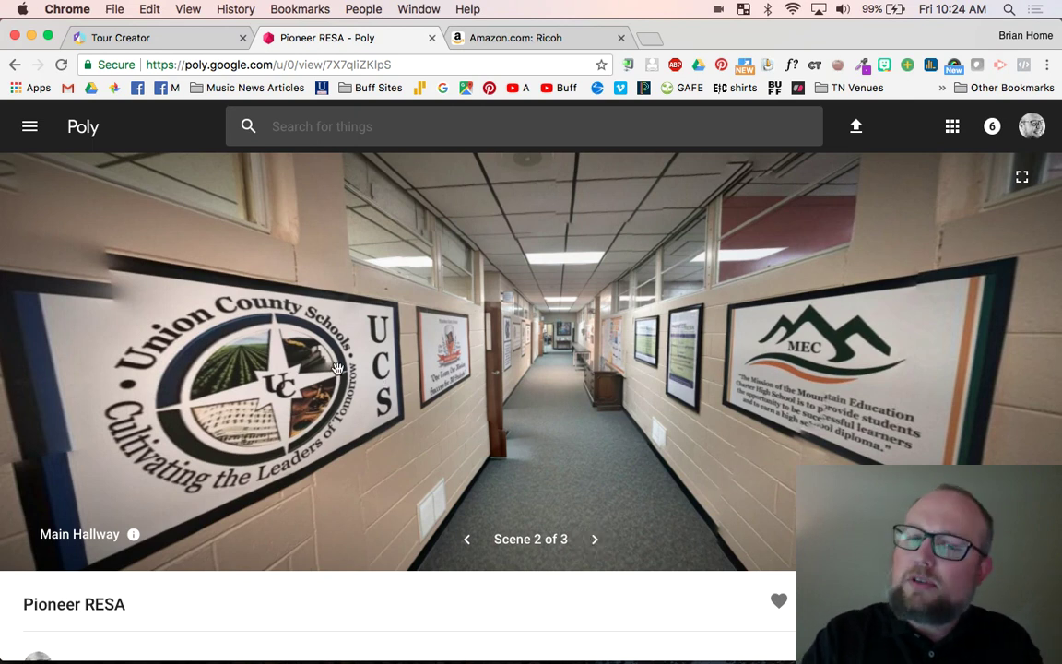
- Face the Lumpkin and Towns County signs and open the Lumpkin County Charter System card
{"action": "left_click_drag", "start_coordinate": [304, 332], "coordinate": [807, 326]}
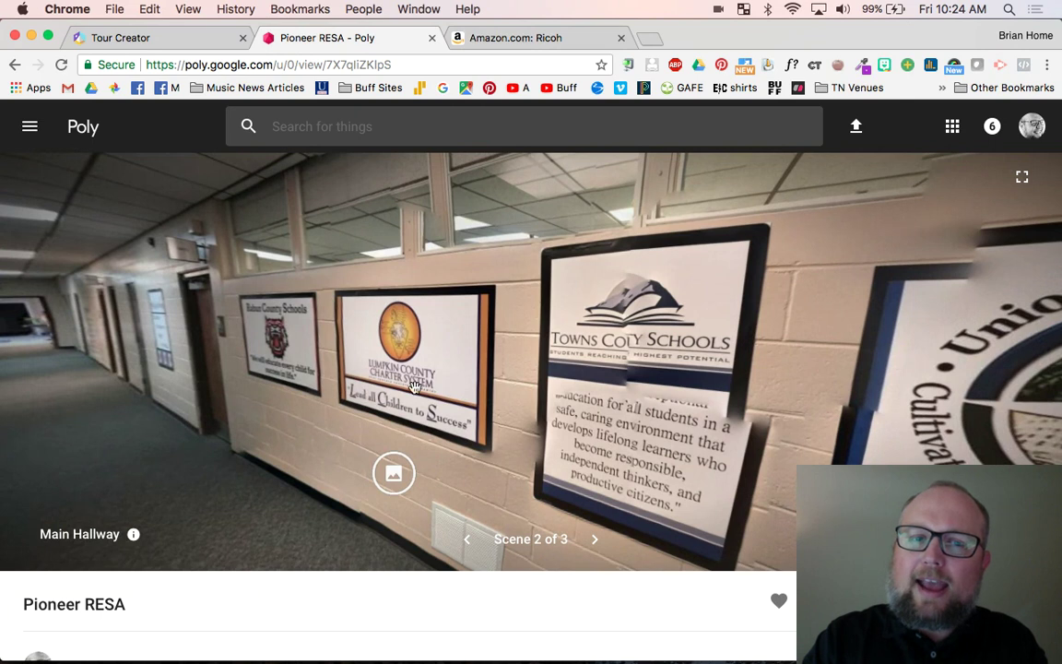
{"action": "left_click_drag", "start_coordinate": [406, 378], "coordinate": [475, 345]}
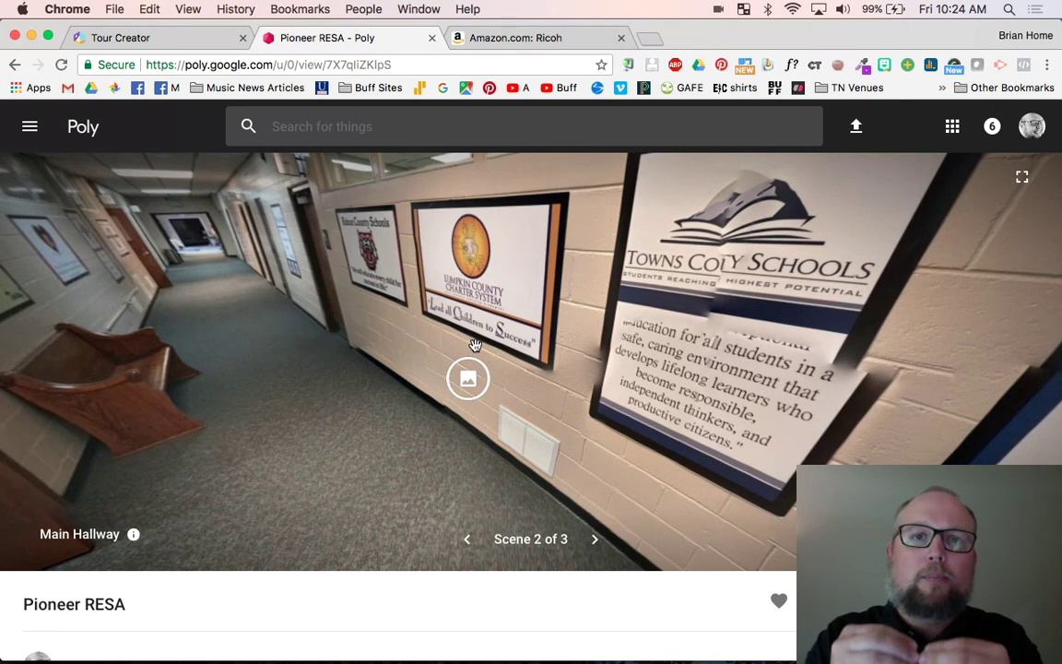
{"action": "left_click_drag", "start_coordinate": [474, 345], "coordinate": [489, 339]}
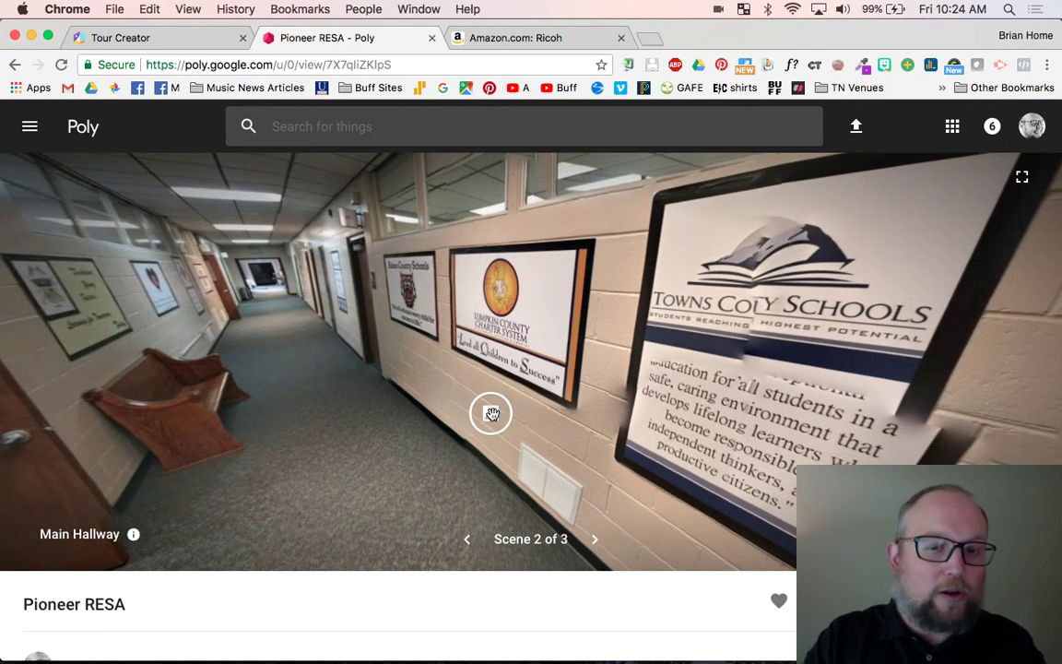
{"action": "left_click", "coordinate": [485, 415]}
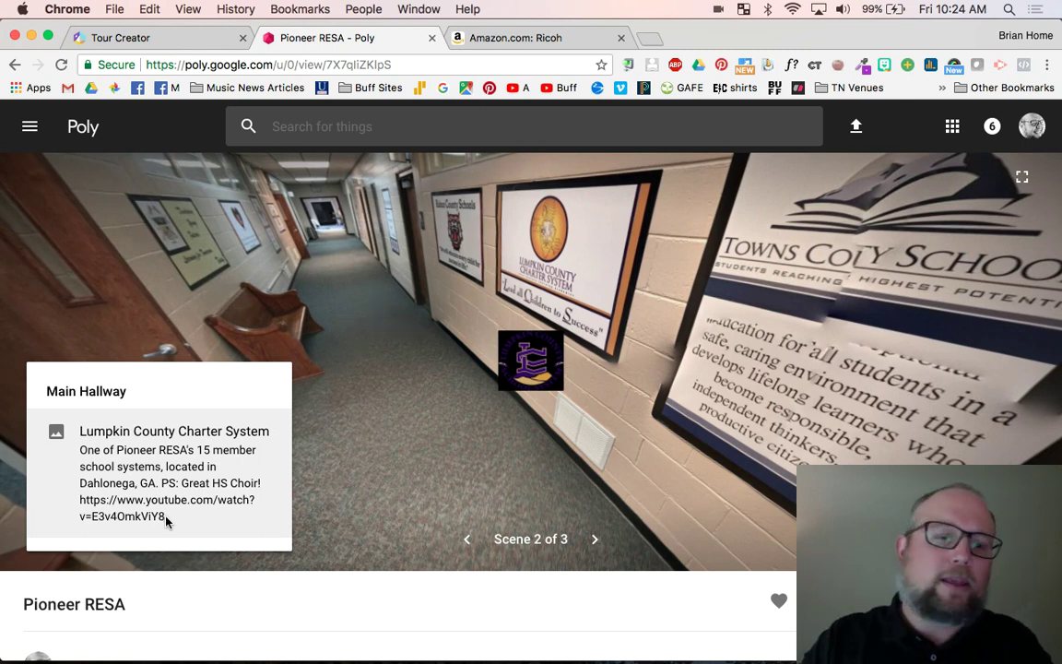
{"action": "left_click_drag", "start_coordinate": [166, 517], "coordinate": [182, 482]}
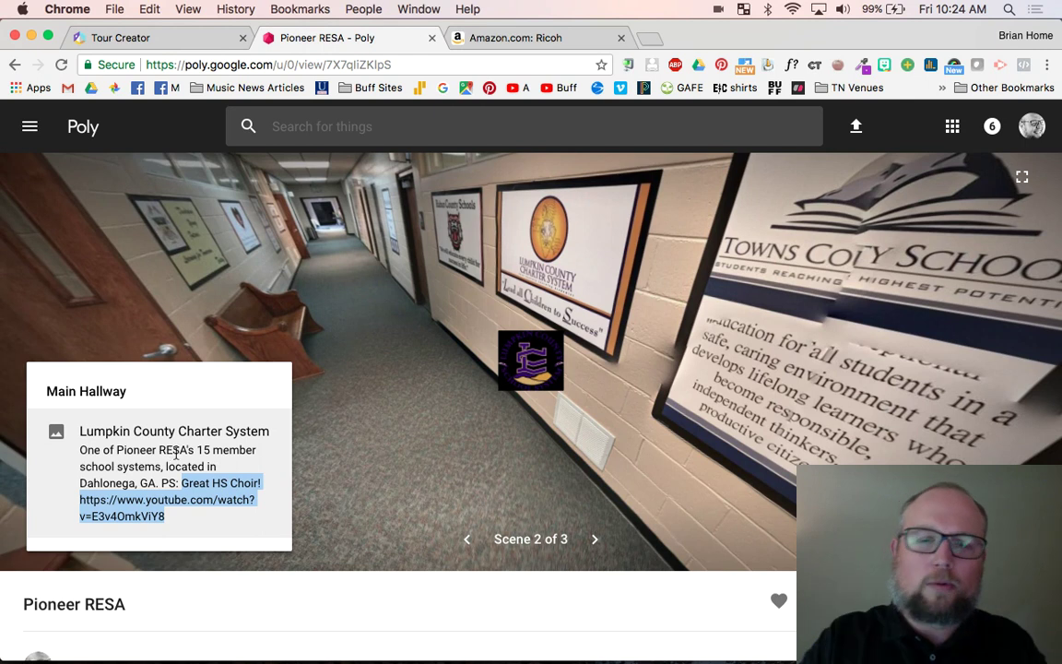
{"action": "left_click", "coordinate": [328, 361]}
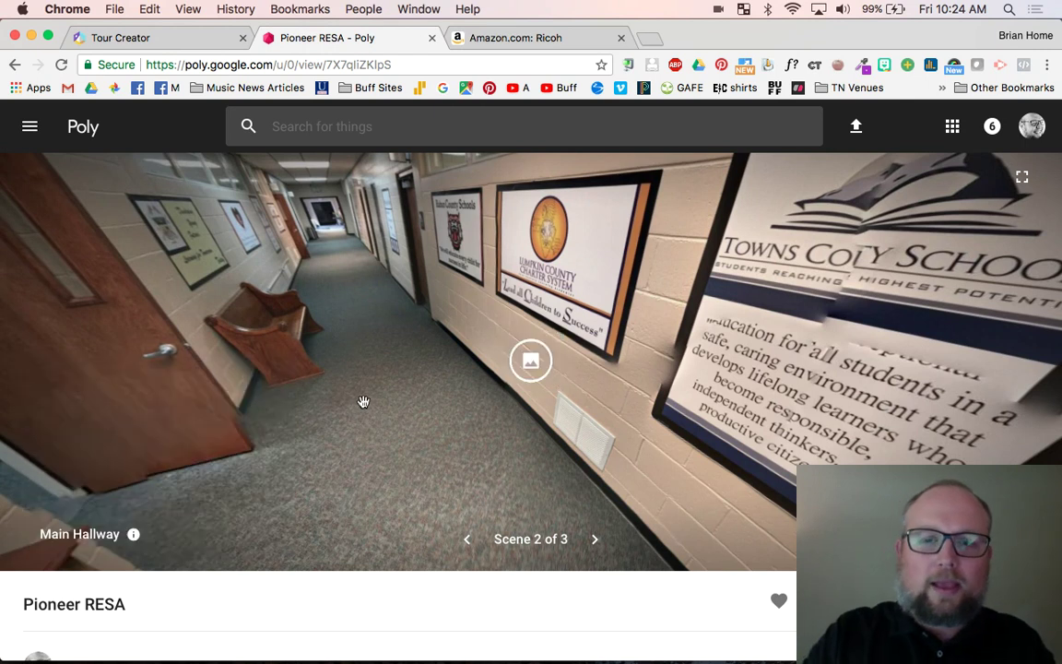
{"action": "left_click", "coordinate": [595, 539]}
- Look around the Training Room's doors, clock, ceiling and left wall
{"action": "left_click_drag", "start_coordinate": [557, 380], "coordinate": [562, 356]}
{"action": "left_click_drag", "start_coordinate": [422, 322], "coordinate": [569, 342]}
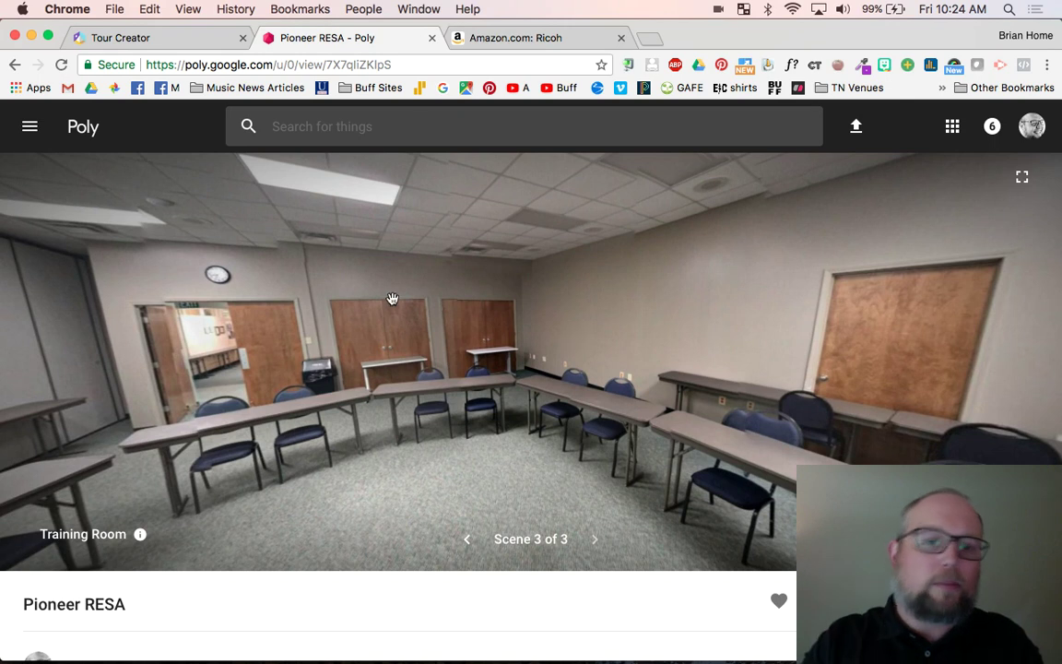
{"action": "left_click_drag", "start_coordinate": [353, 269], "coordinate": [570, 301]}
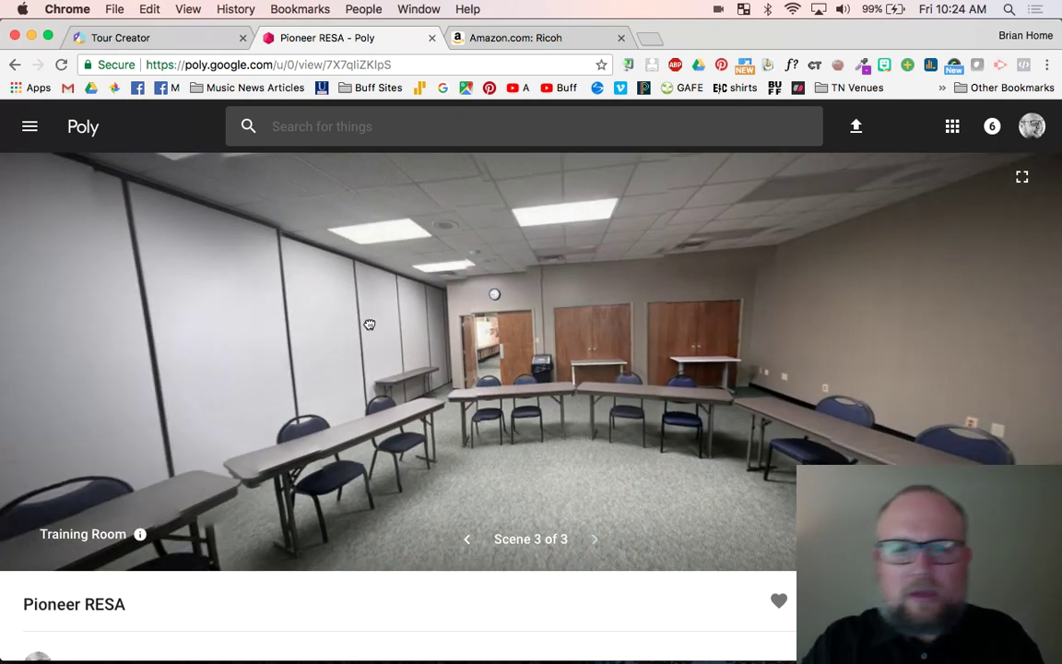
{"action": "left_click_drag", "start_coordinate": [333, 291], "coordinate": [493, 324]}
- Turn the Training Room view to the projection screen and open its info card
{"action": "left_click_drag", "start_coordinate": [367, 372], "coordinate": [166, 373]}
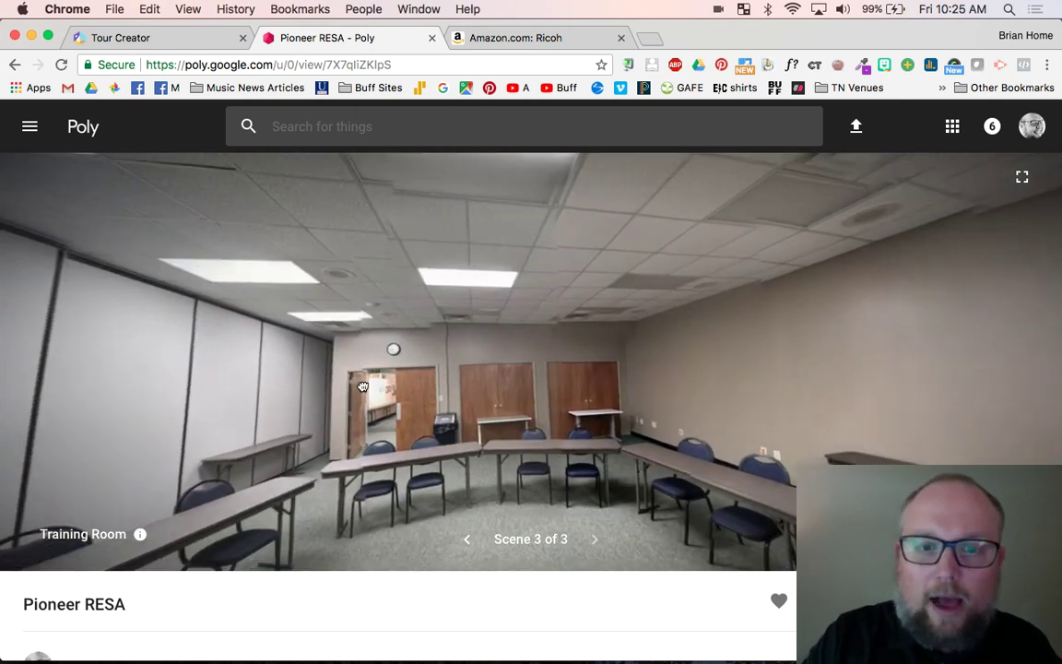
{"action": "left_click_drag", "start_coordinate": [375, 379], "coordinate": [388, 378]}
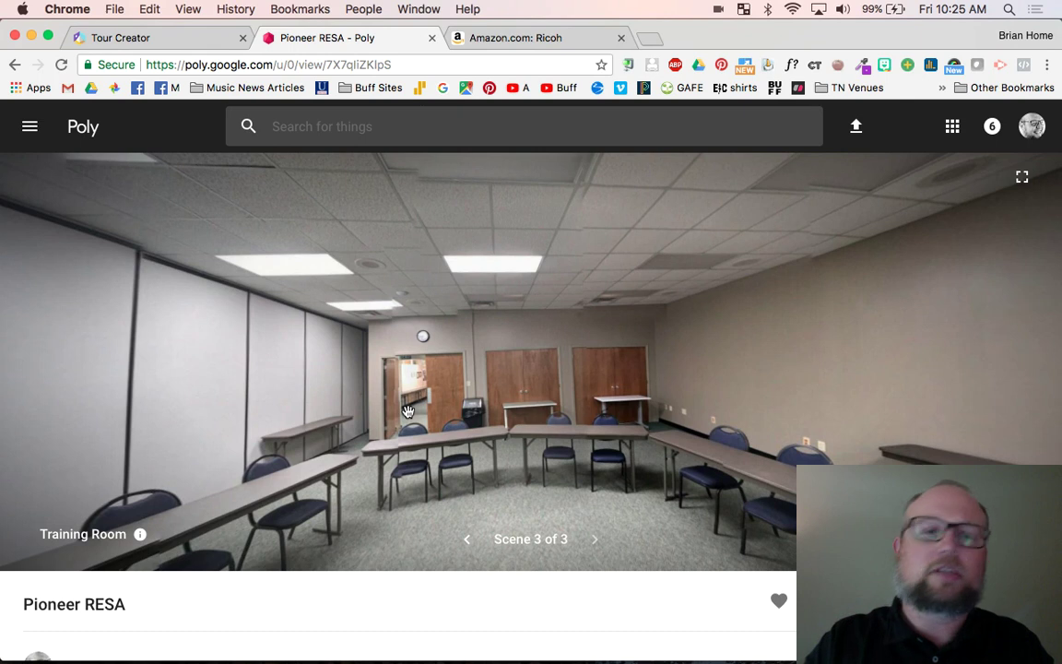
{"action": "left_click_drag", "start_coordinate": [286, 367], "coordinate": [360, 367]}
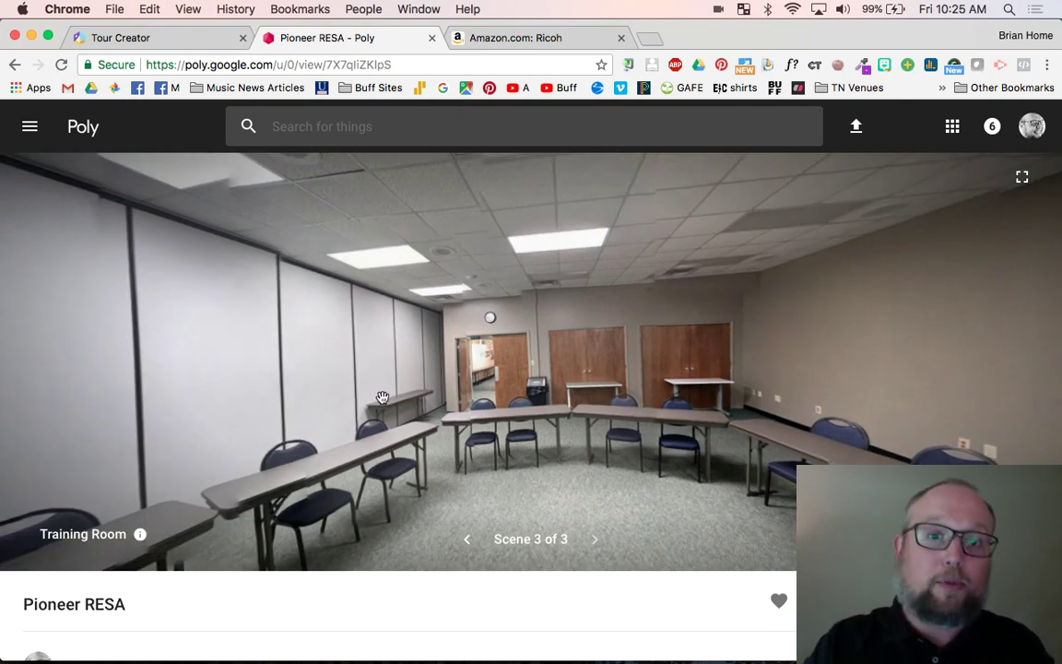
{"action": "left_click_drag", "start_coordinate": [383, 397], "coordinate": [292, 367]}
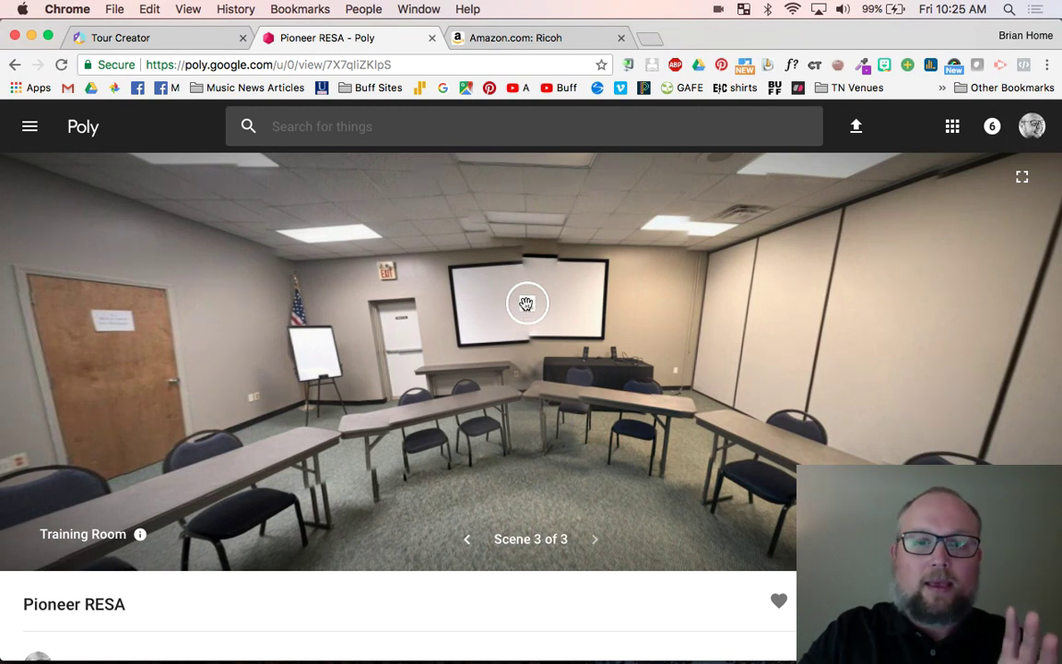
{"action": "left_click", "coordinate": [526, 303]}
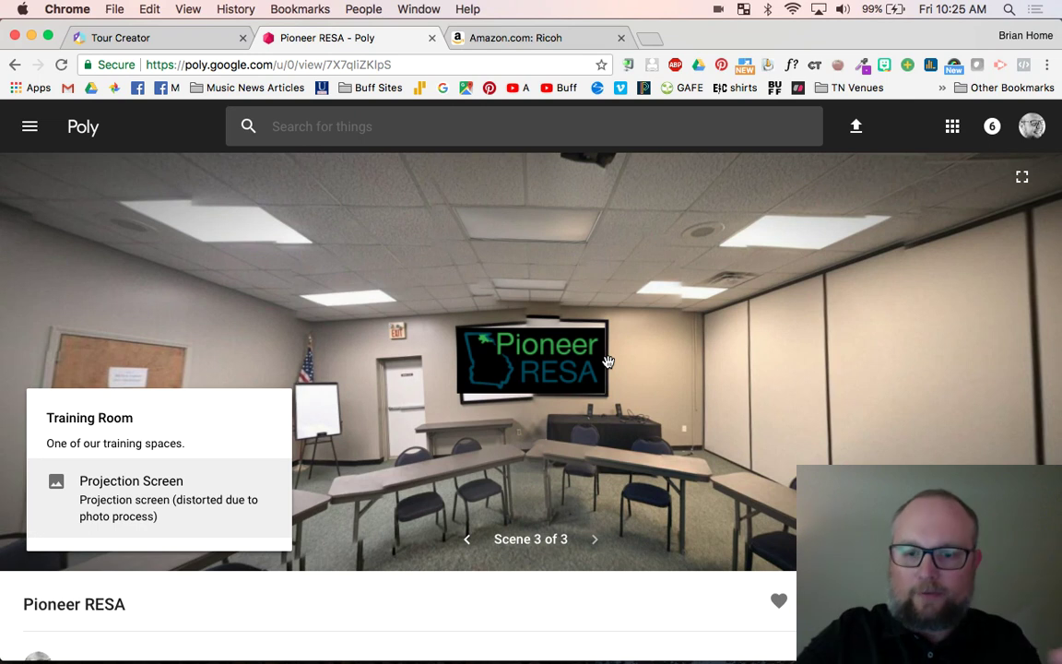
- Look around the Training Room's ceiling, doors and clock, then return to the Tour Creator tab
{"action": "left_click_drag", "start_coordinate": [889, 339], "coordinate": [523, 306]}
{"action": "left_click_drag", "start_coordinate": [735, 341], "coordinate": [352, 335]}
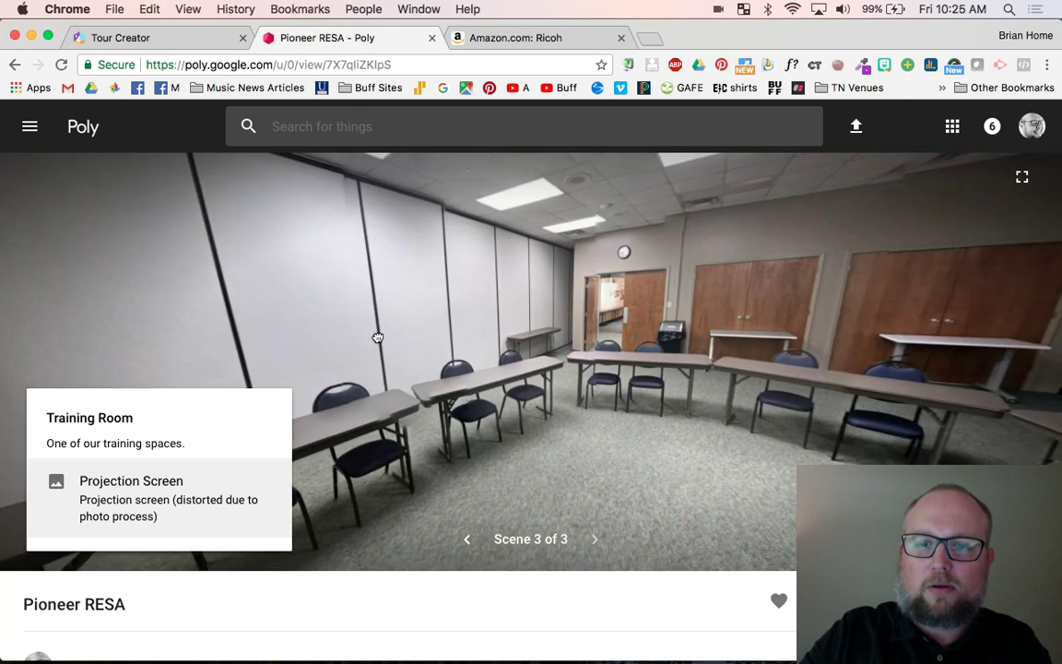
{"action": "left_click_drag", "start_coordinate": [712, 314], "coordinate": [760, 341]}
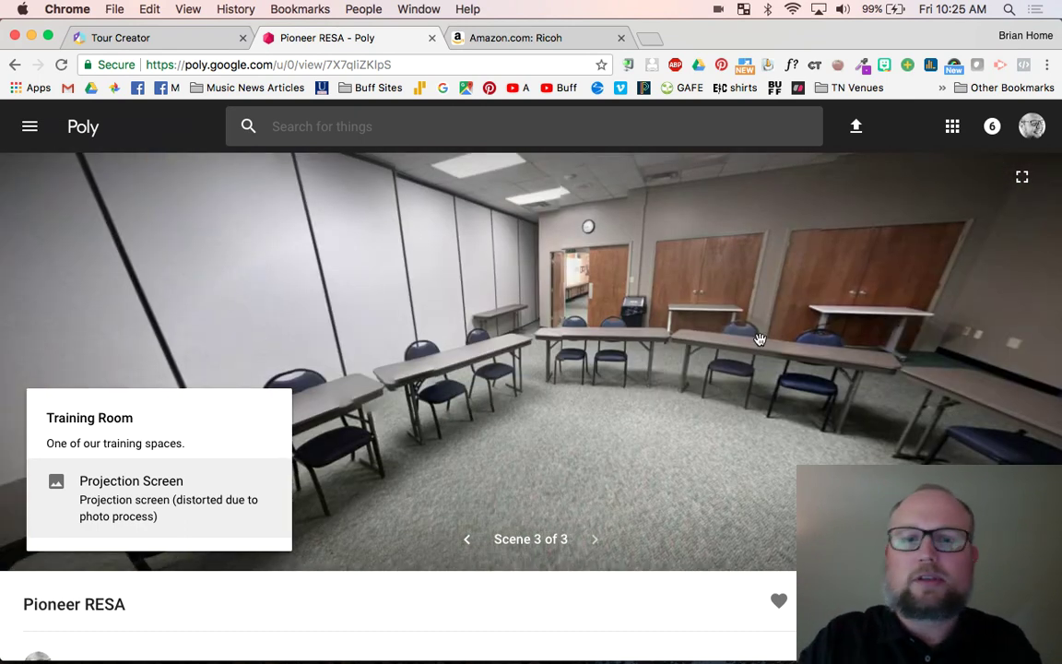
{"action": "left_click_drag", "start_coordinate": [590, 341], "coordinate": [807, 333]}
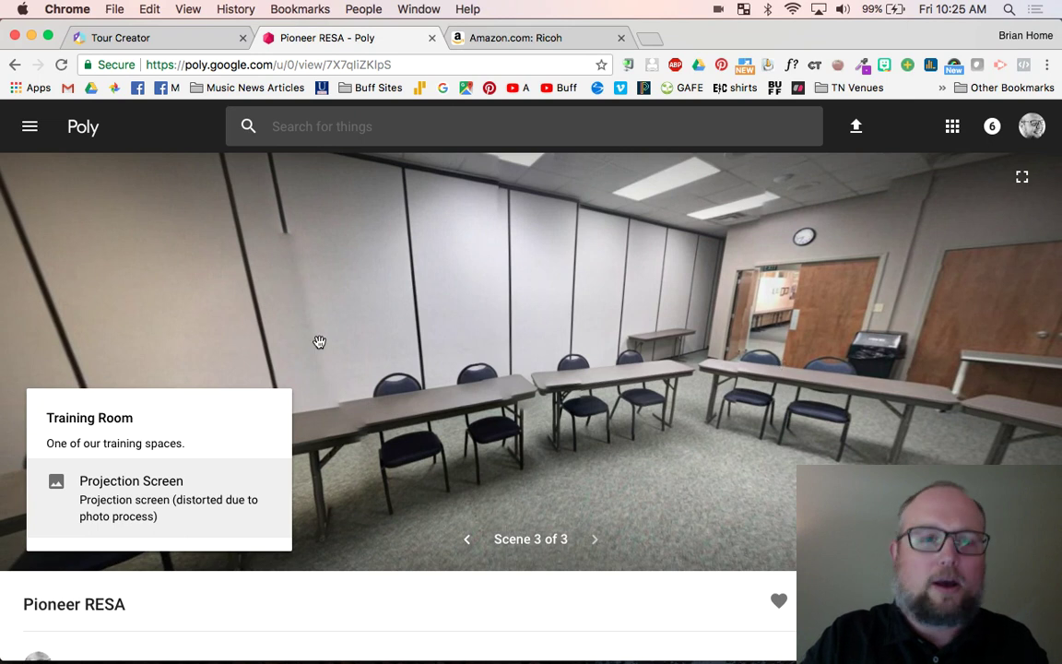
{"action": "left_click_drag", "start_coordinate": [319, 342], "coordinate": [494, 313]}
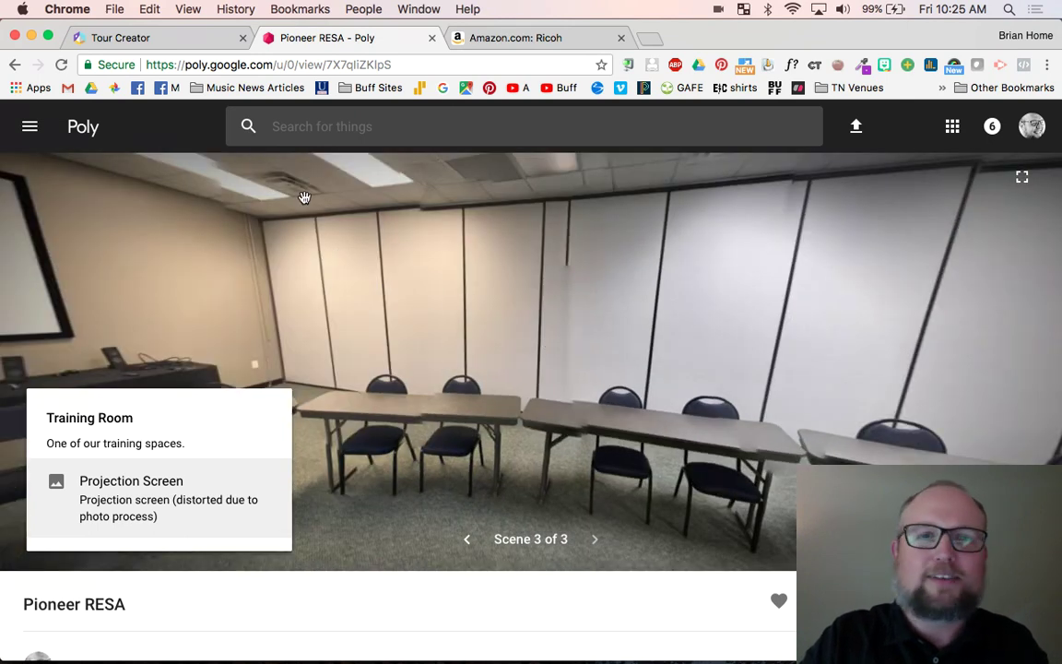
{"action": "left_click", "coordinate": [166, 40]}
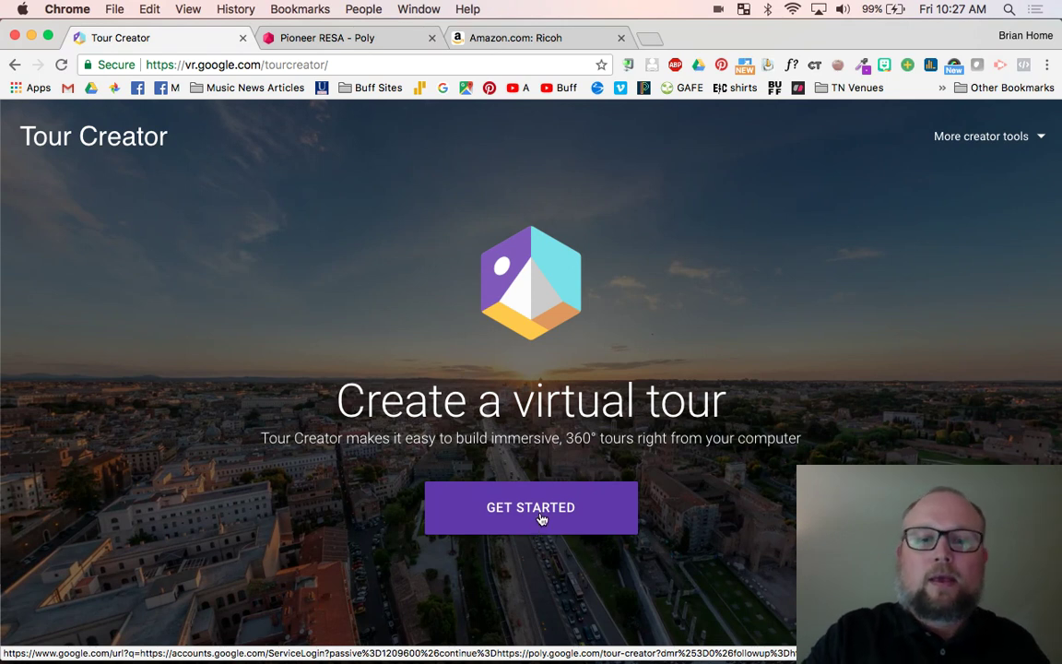
- Get started with Tour Creator and sign in to reach the Your tours list
{"action": "left_click", "coordinate": [541, 518]}
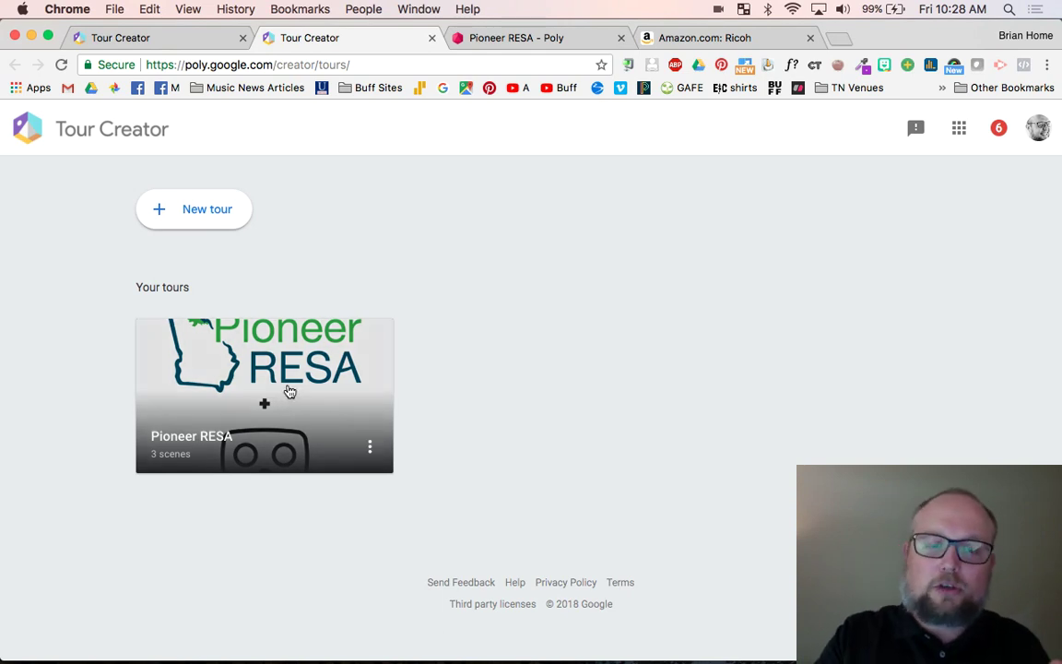
- Start a new tour and drop Google Tour Creator.png in as its cover photo
{"action": "left_click", "coordinate": [182, 218]}
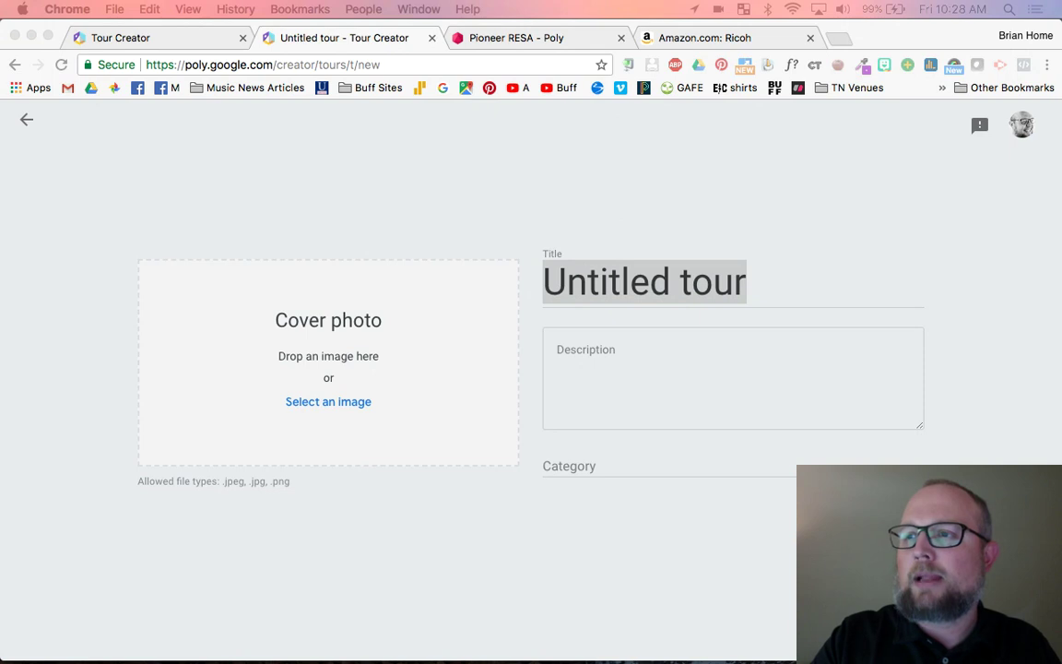
{"action": "left_click_drag", "start_coordinate": [899, 138], "coordinate": [247, 355]}
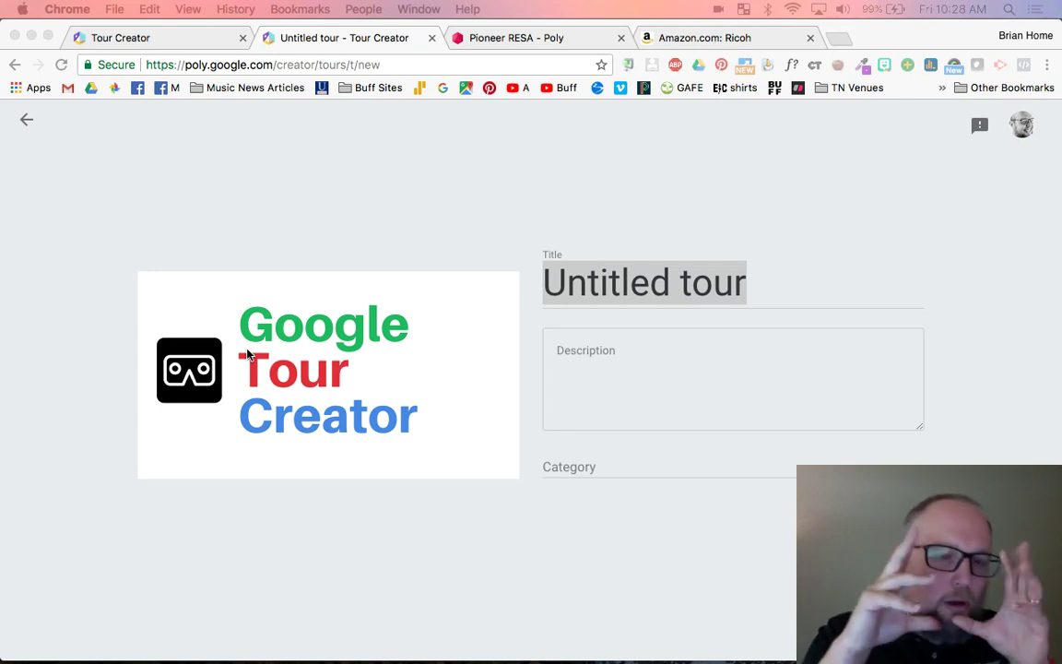
- Title the tour 'The Tour Guide Guide' with description 'Show people how this thing works!'
{"action": "left_click", "coordinate": [604, 288]}
{"action": "type", "text": "T"}
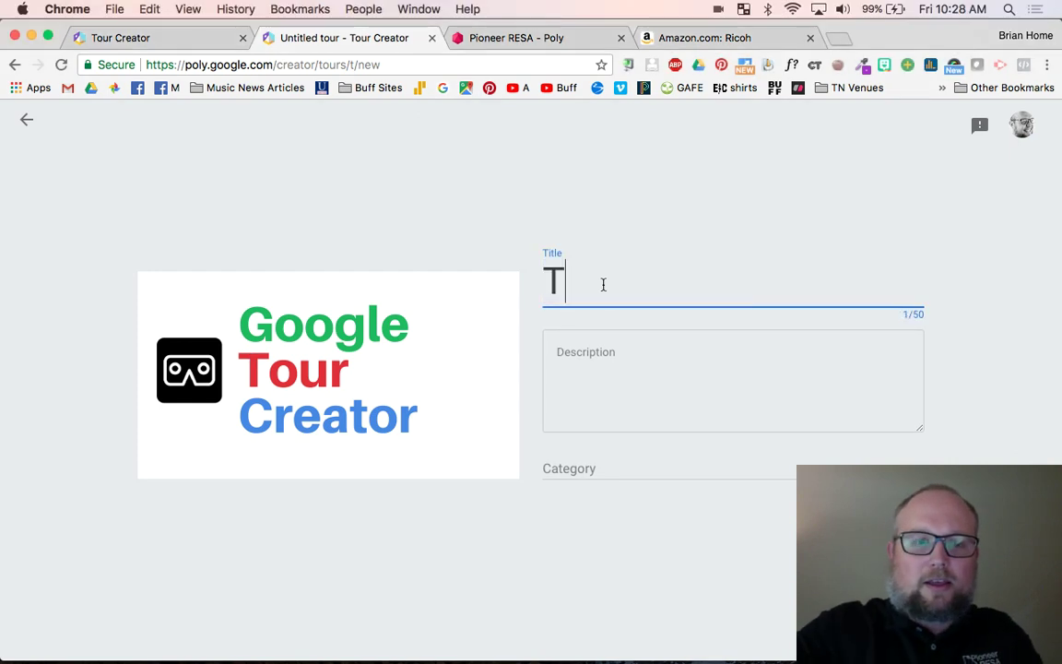
{"action": "type", "text": "he Tour "}
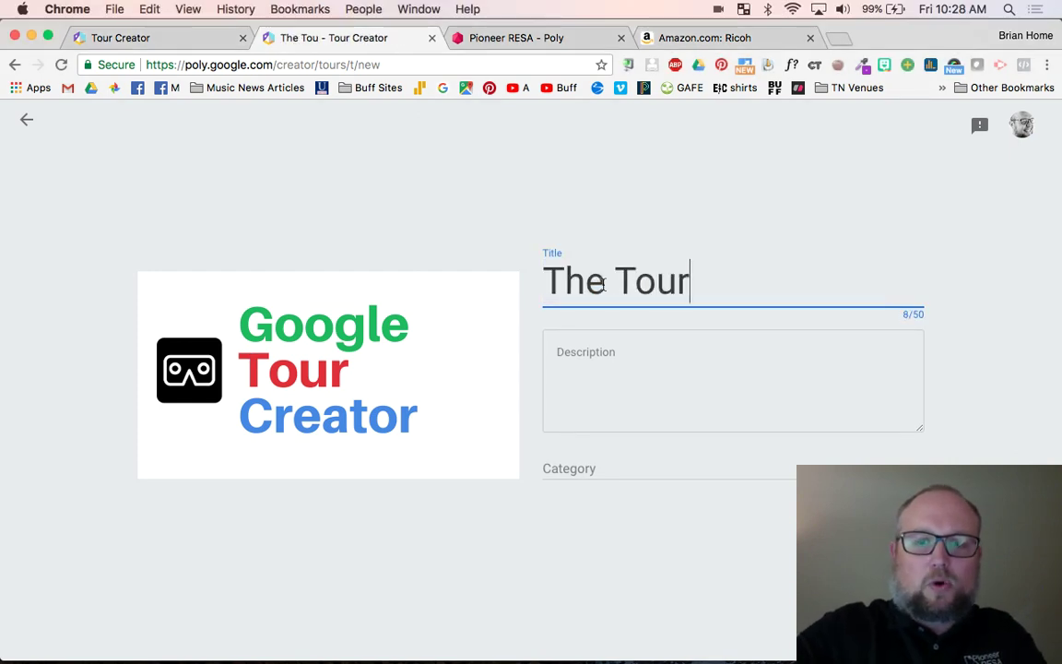
{"action": "type", "text": "Gu"}
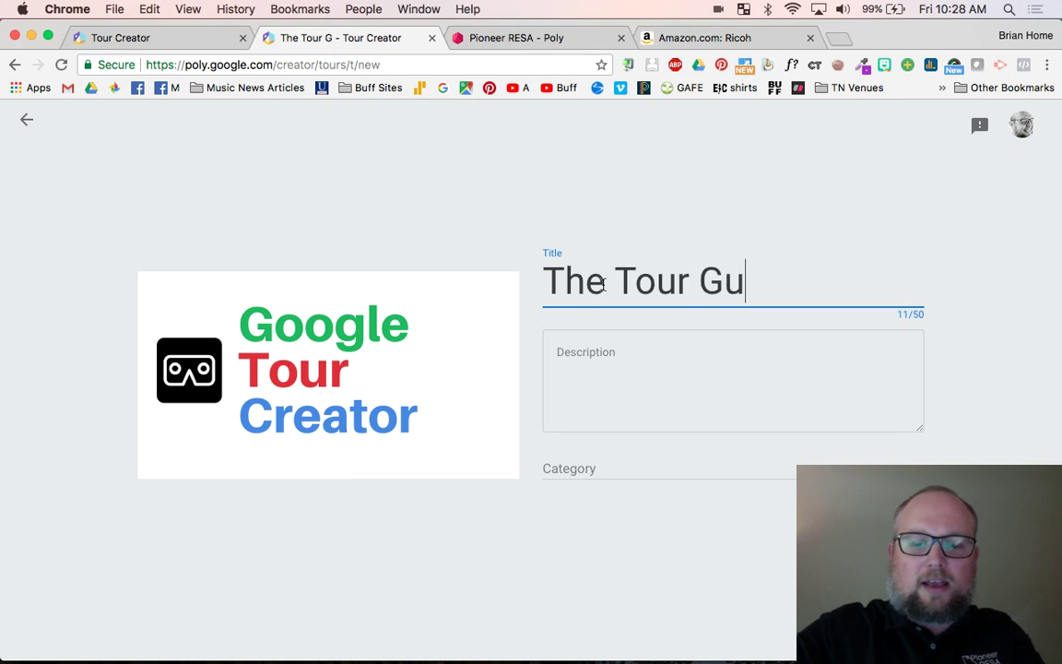
{"action": "type", "text": "ide Guide"}
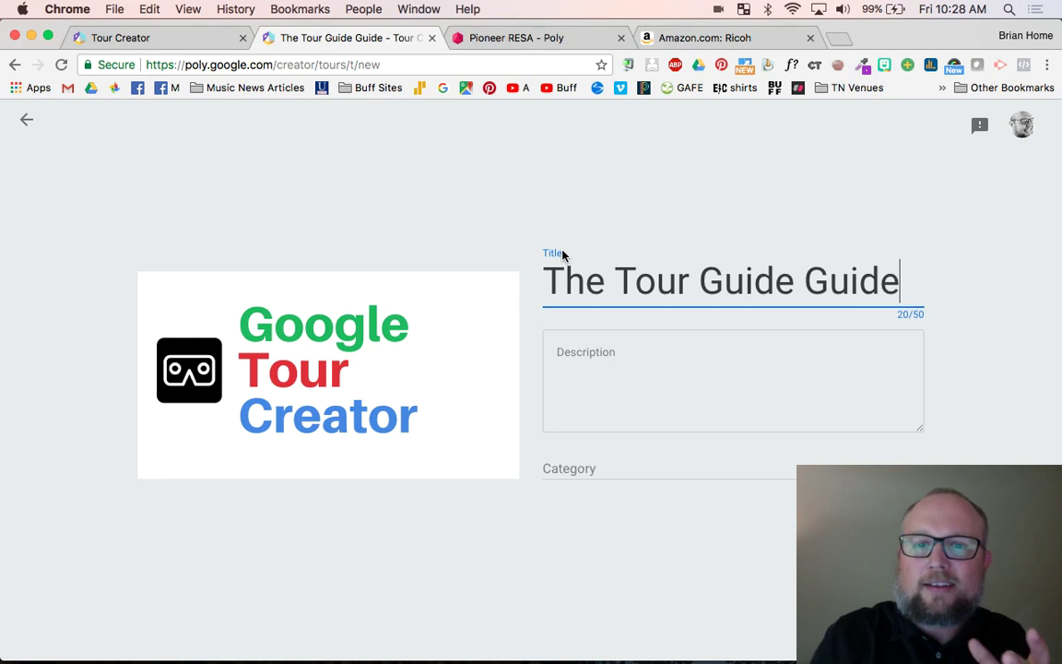
{"action": "left_click", "coordinate": [620, 375]}
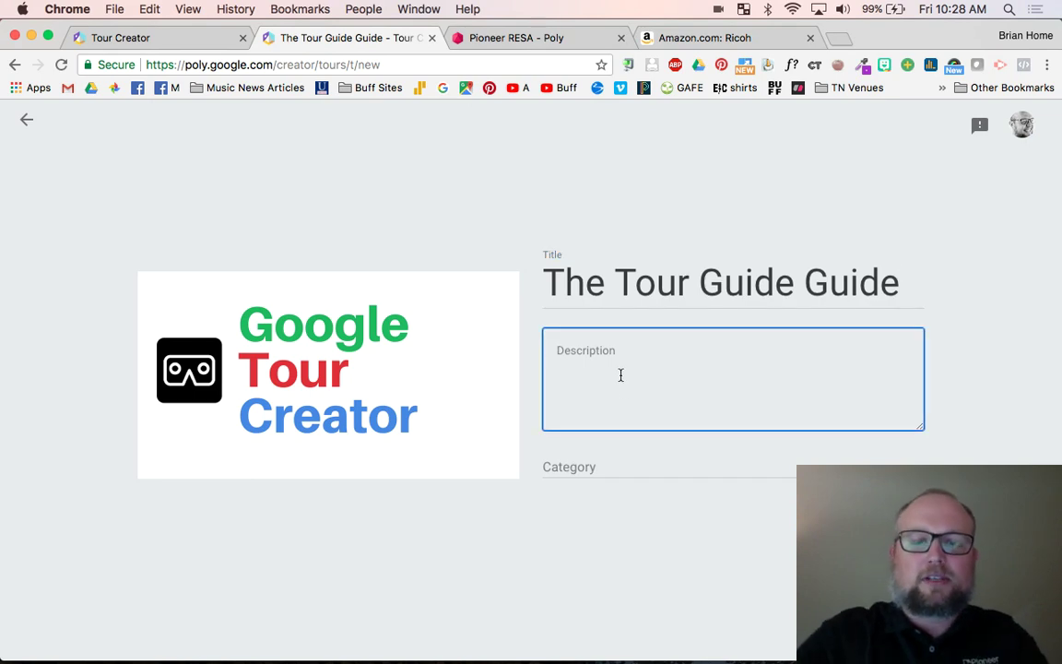
{"action": "type", "text": "Show P"}
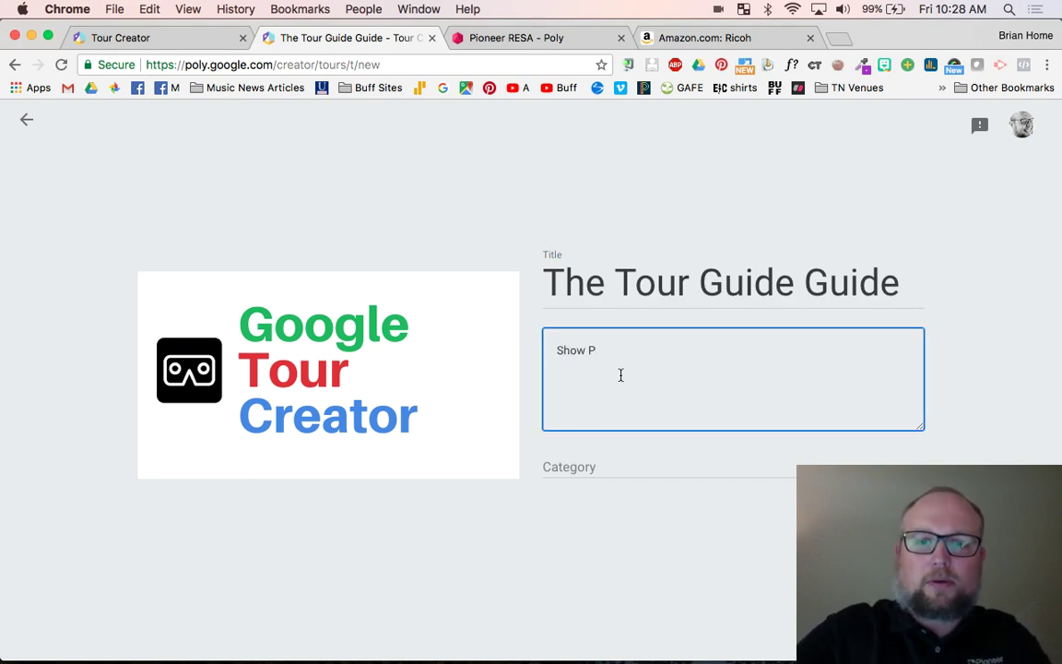
{"action": "type", "text": "people h"}
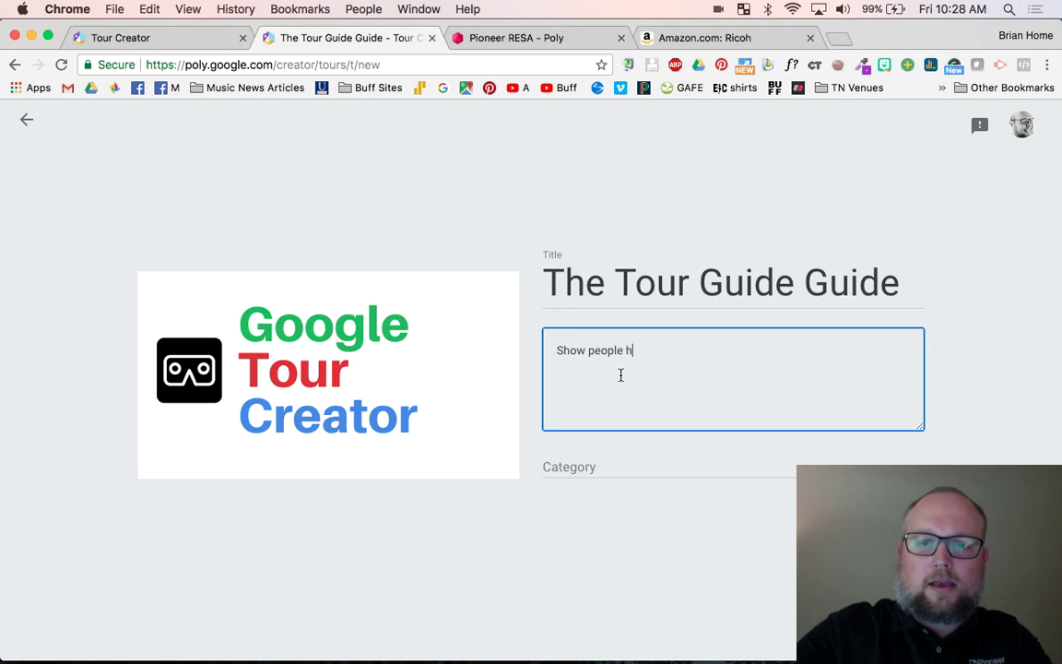
{"action": "type", "text": "ow this thing "}
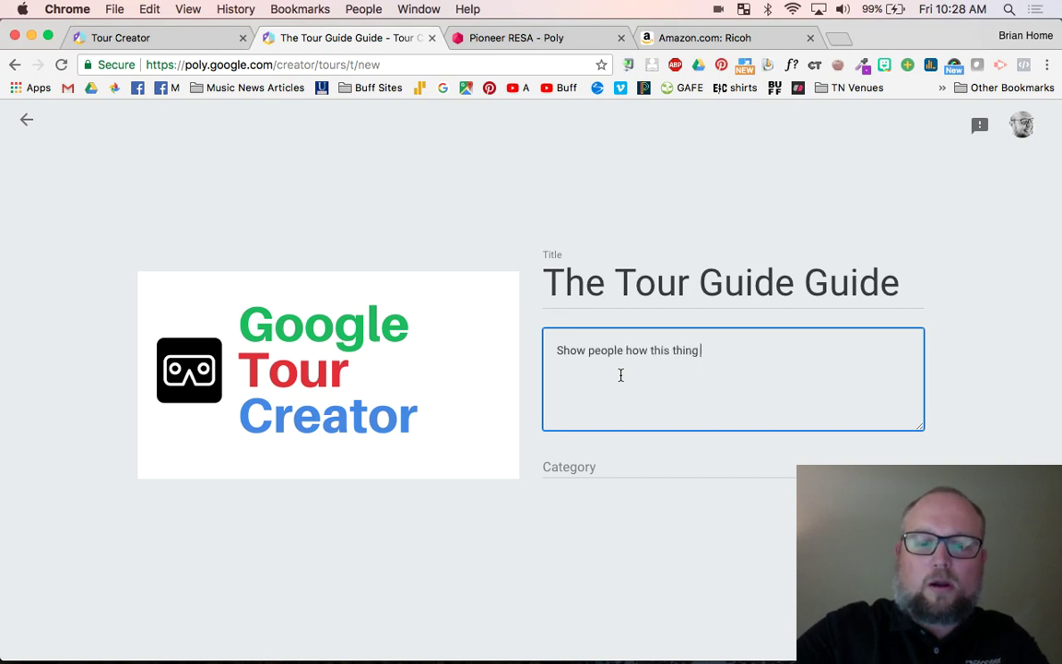
{"action": "type", "text": "works!"}
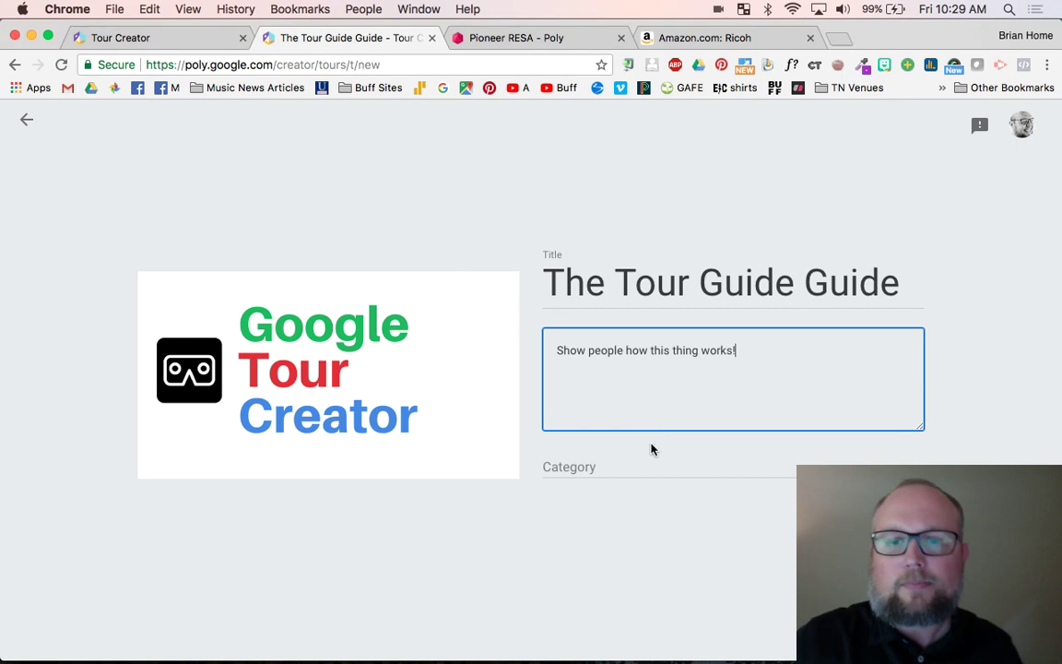
- Choose Uncategorized from the tour's Category list
{"action": "left_click", "coordinate": [651, 467]}
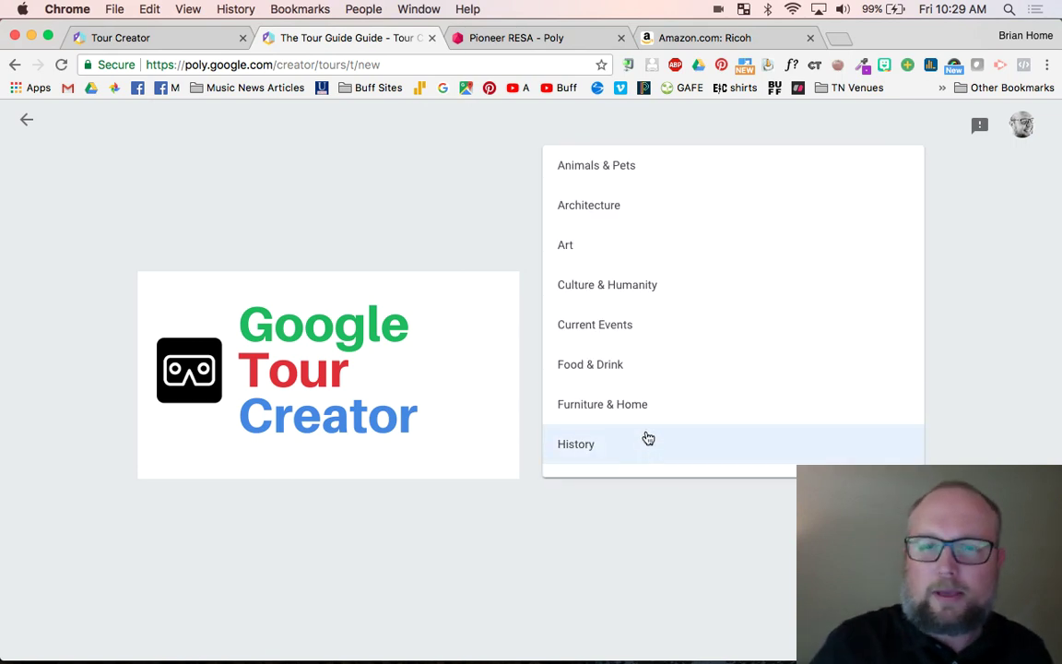
{"action": "scroll", "coordinate": [652, 408], "scroll_direction": "down", "scroll_amount": 3}
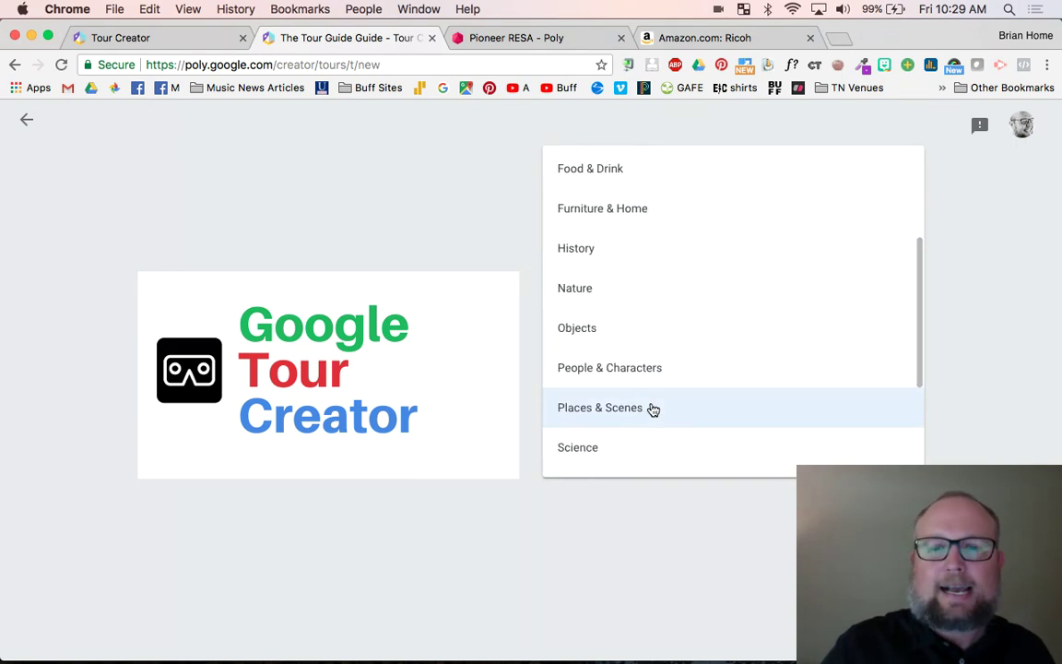
{"action": "scroll", "coordinate": [652, 408], "scroll_direction": "down", "scroll_amount": 3}
{"action": "left_click", "coordinate": [606, 461]}
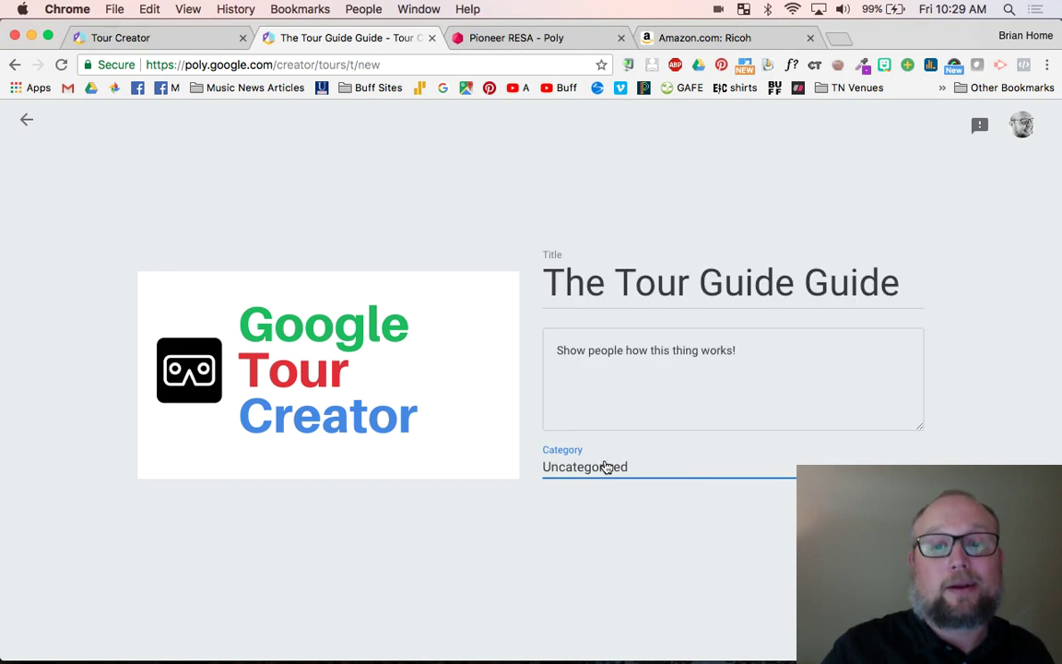
- Reopen the Category list and browse the options from Art and History to Science
{"action": "left_click", "coordinate": [642, 466]}
{"action": "scroll", "coordinate": [644, 344], "scroll_direction": "up", "scroll_amount": 3}
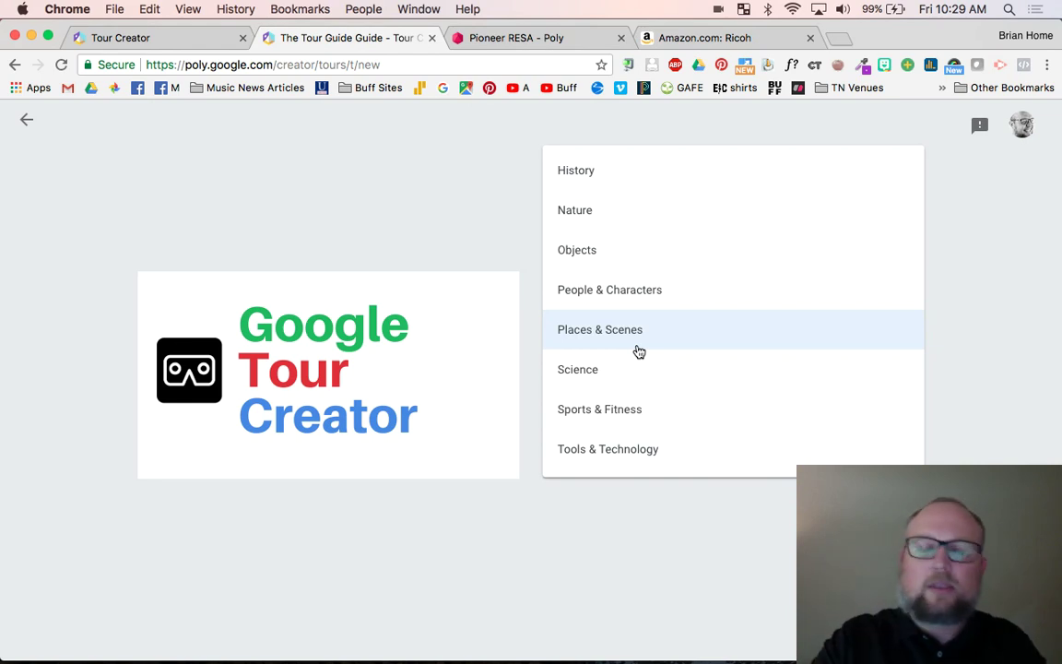
{"action": "scroll", "coordinate": [639, 353], "scroll_direction": "down", "scroll_amount": 3}
{"action": "scroll", "coordinate": [638, 352], "scroll_direction": "up", "scroll_amount": 5}
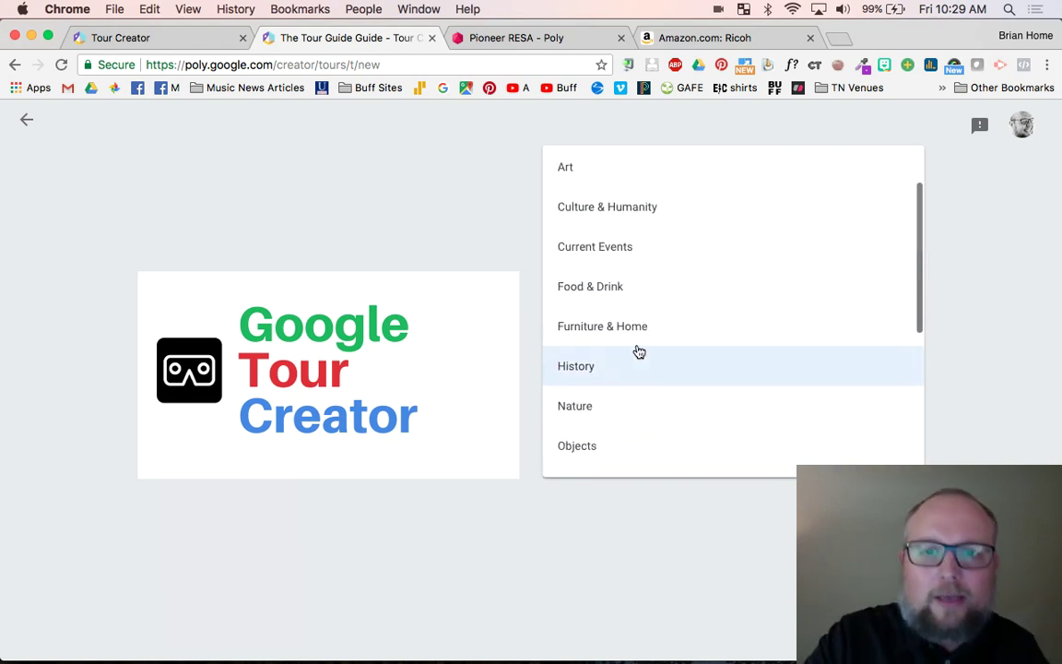
{"action": "scroll", "coordinate": [639, 352], "scroll_direction": "down", "scroll_amount": 3}
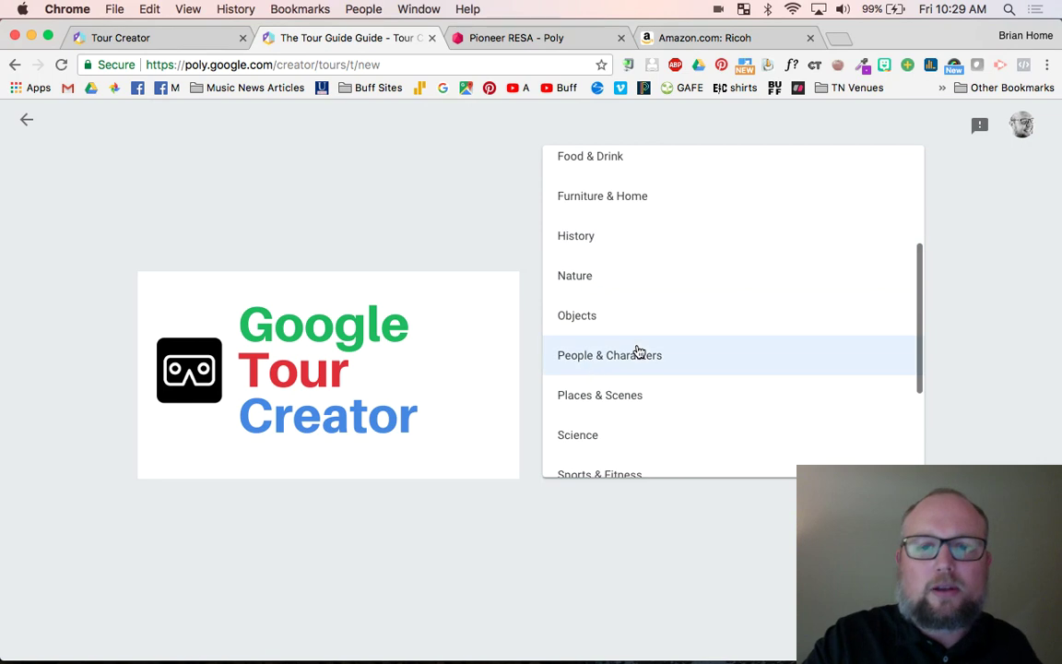
- Dismiss the category list, keeping Uncategorized, and bring up the Add scene dialog
{"action": "left_click", "coordinate": [660, 533]}
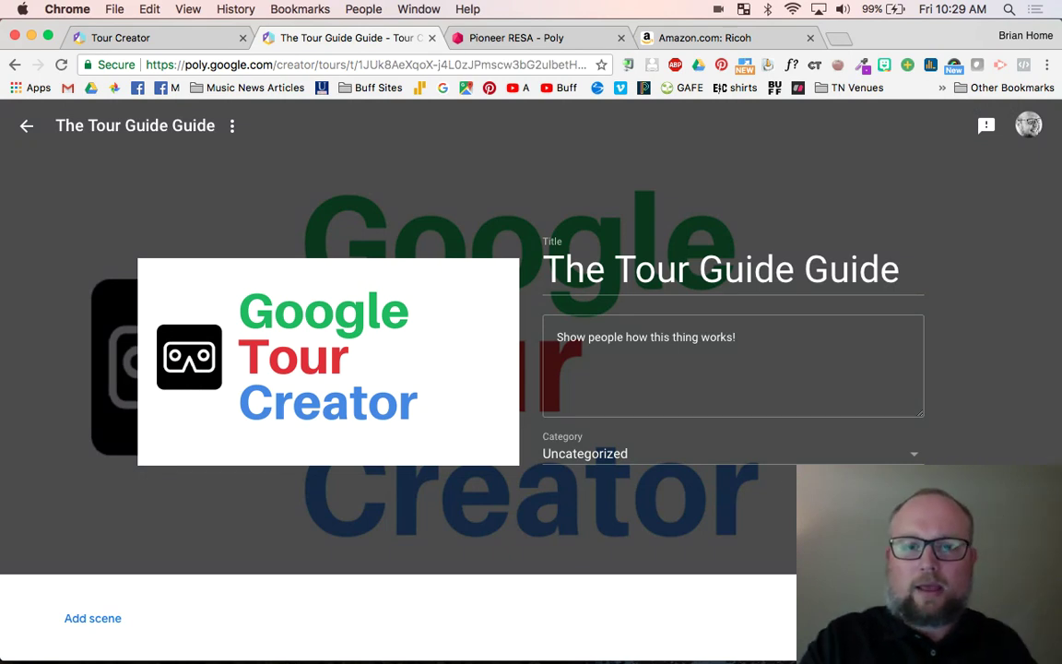
{"action": "scroll", "coordinate": [754, 452], "scroll_direction": "down", "scroll_amount": 1}
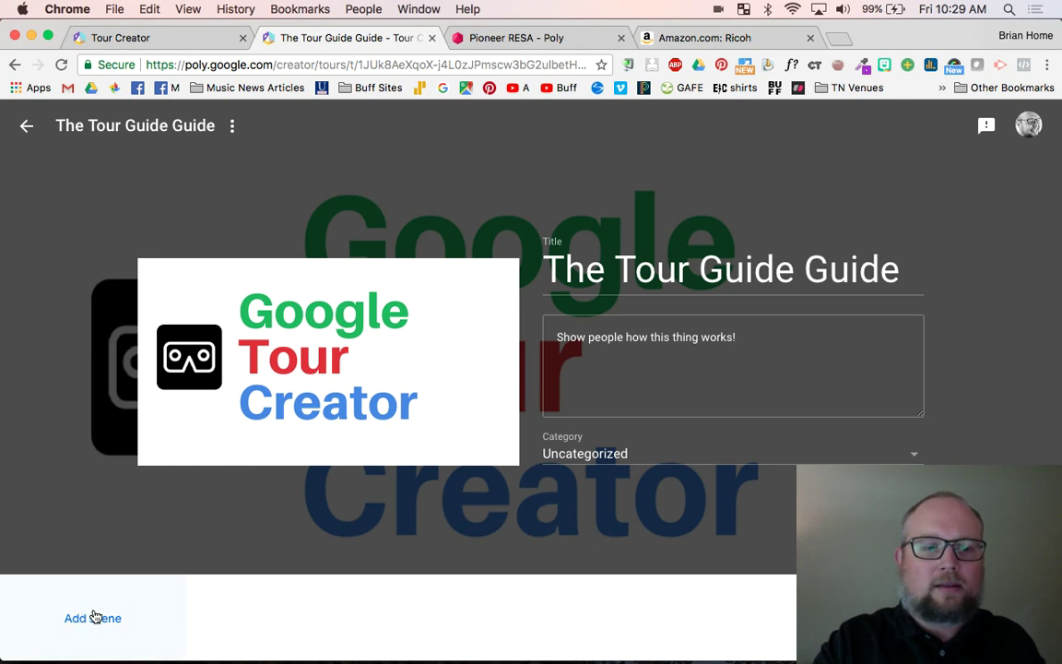
{"action": "left_click", "coordinate": [92, 618]}
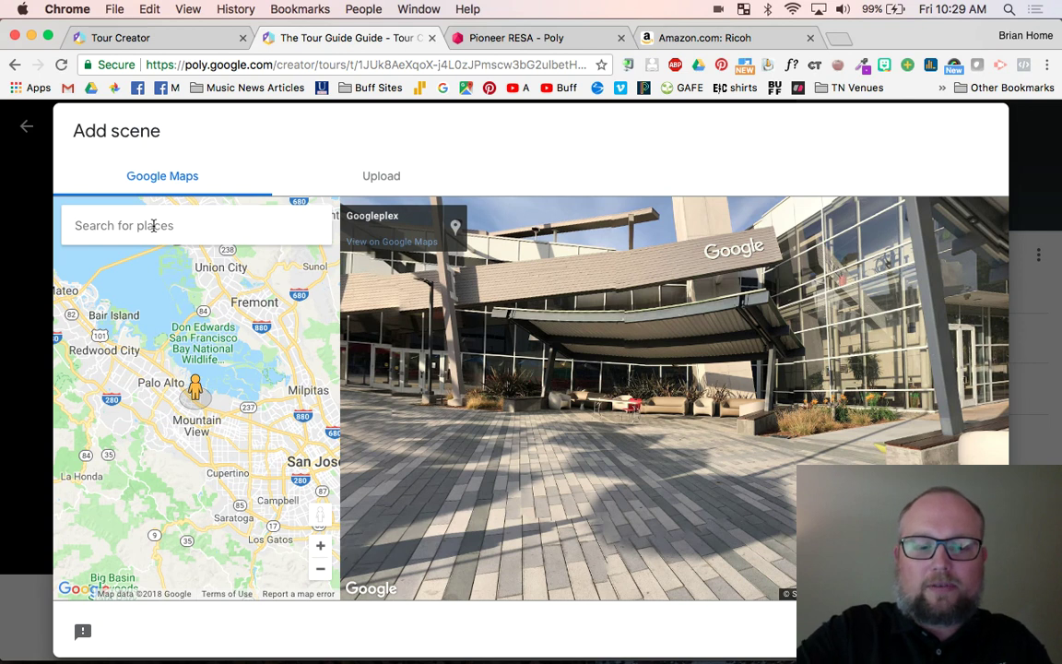
- Search the map for 'cleveland, georgia' and jump to Cleveland, Georgia, USA
{"action": "left_click", "coordinate": [153, 225]}
{"action": "type", "text": "cleve"}
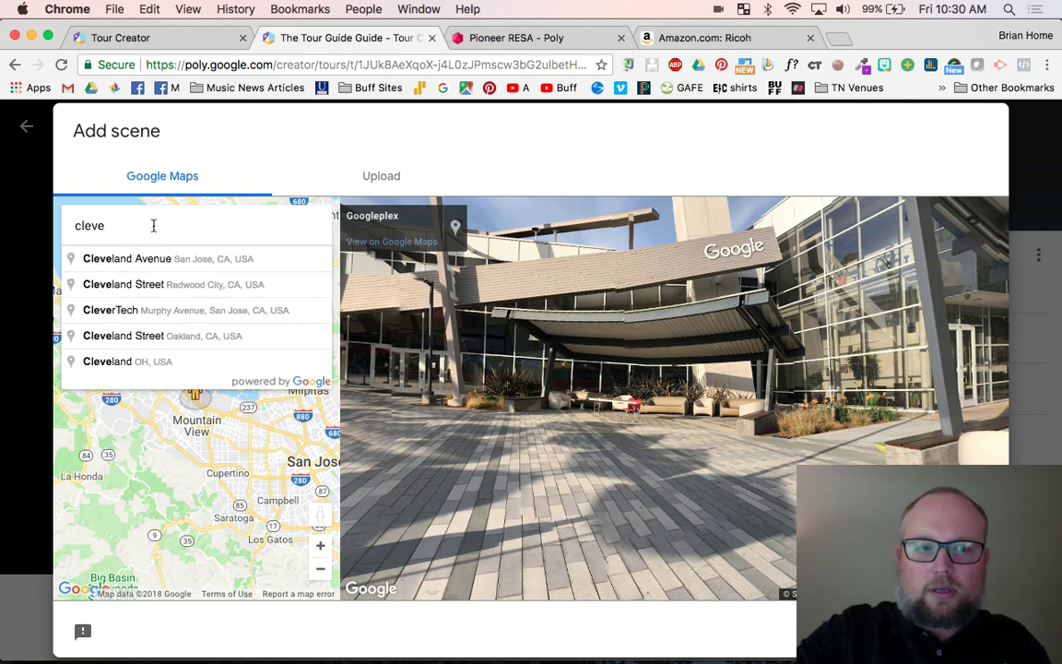
{"action": "type", "text": "land"}
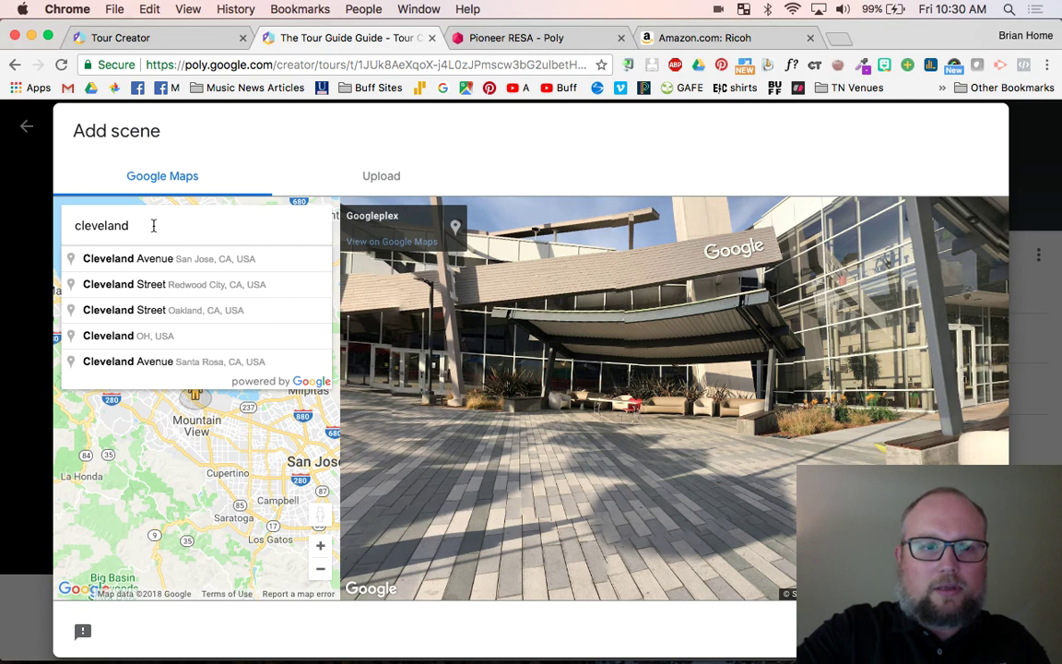
{"action": "type", "text": ", georgia"}
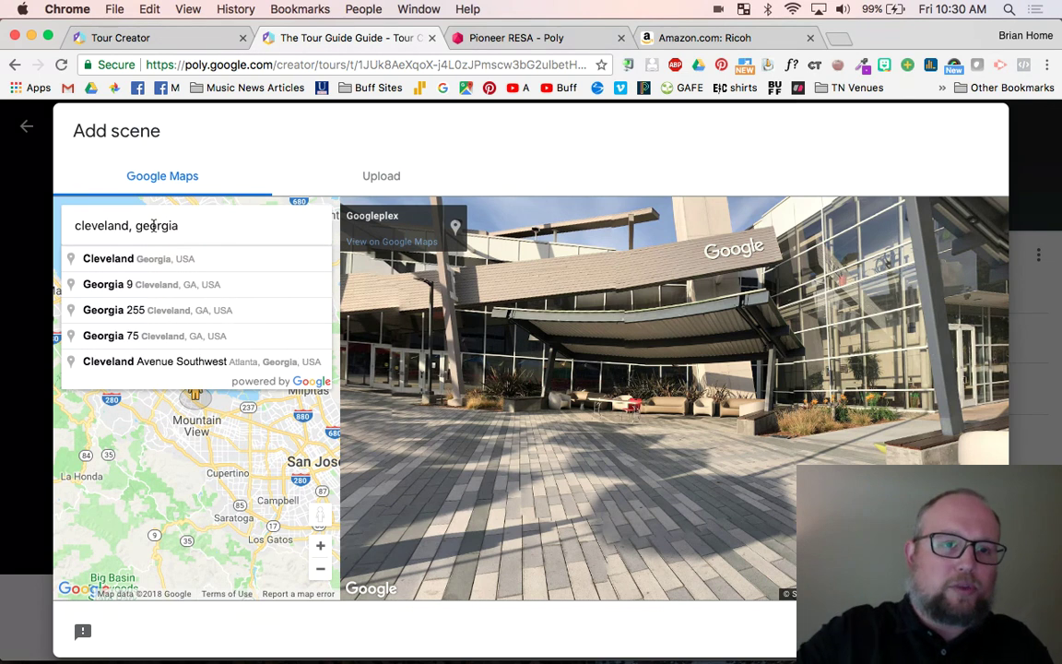
{"action": "key", "text": "Down"}
{"action": "key", "text": "Return"}
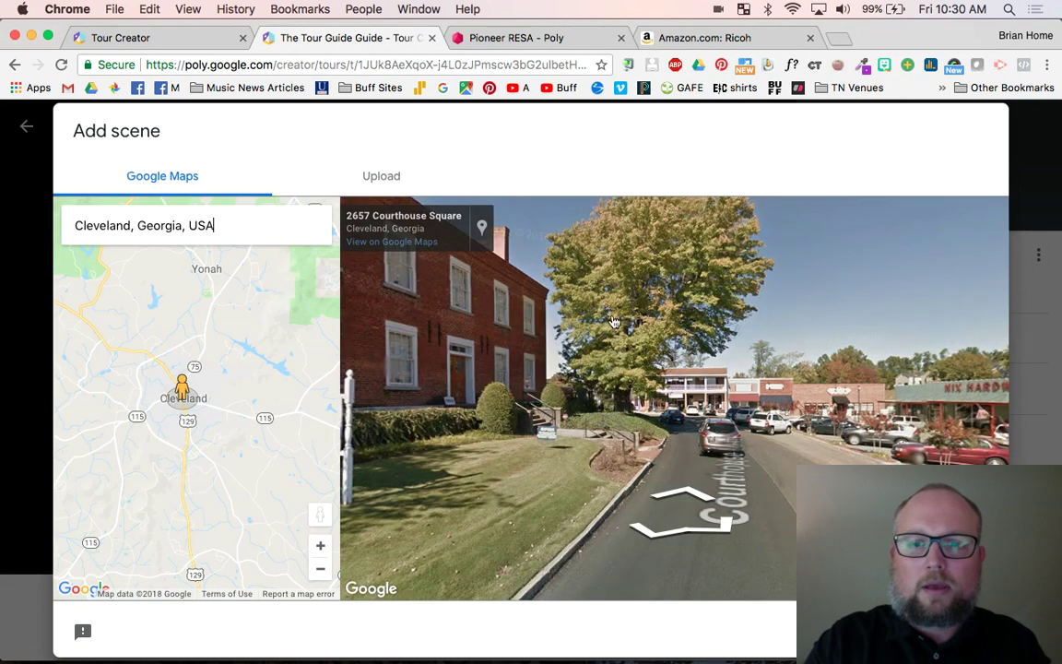
- Turn Street View past the courthouse to centre the Nix Hardware & Furniture store
{"action": "left_click_drag", "start_coordinate": [547, 350], "coordinate": [710, 356]}
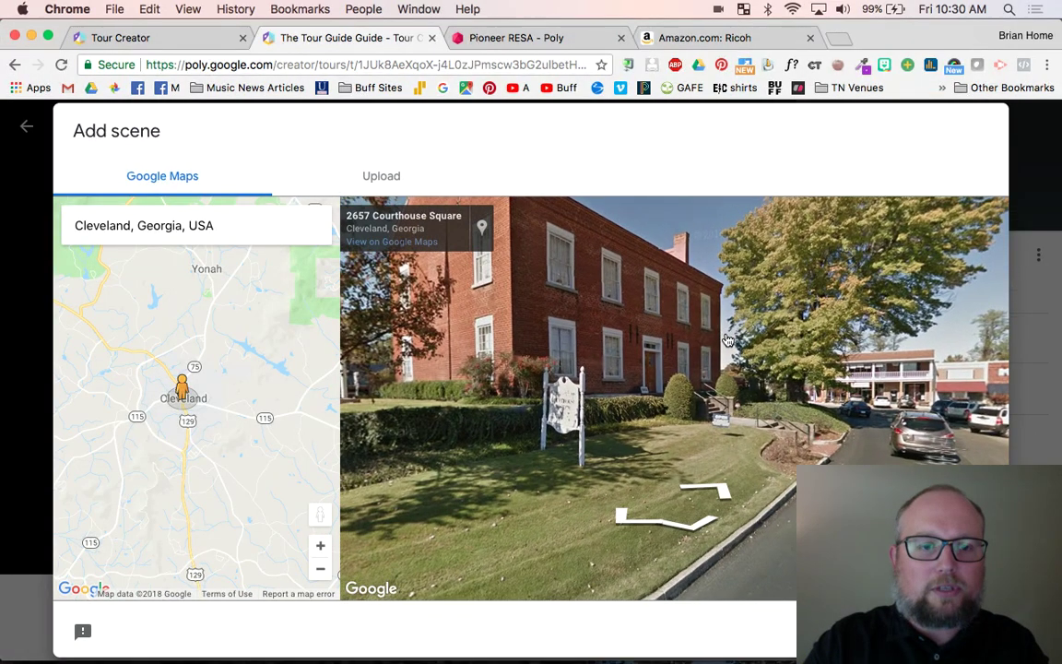
{"action": "left_click_drag", "start_coordinate": [484, 343], "coordinate": [607, 394]}
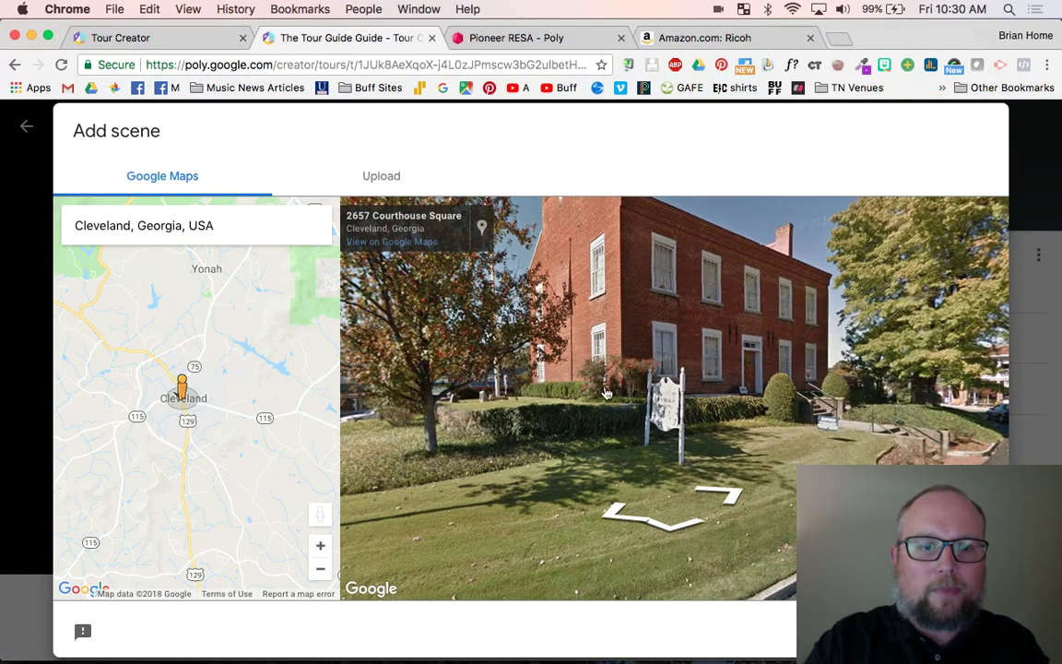
{"action": "left_click", "coordinate": [321, 569]}
{"action": "left_click_drag", "start_coordinate": [530, 425], "coordinate": [612, 472]}
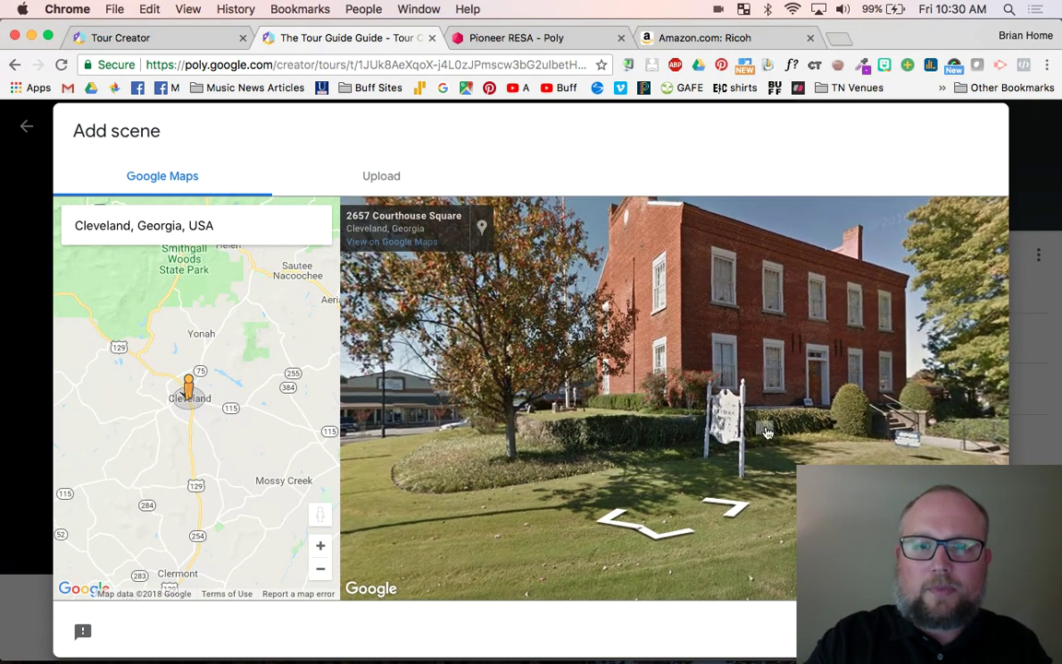
{"action": "left_click_drag", "start_coordinate": [931, 397], "coordinate": [540, 372]}
{"action": "left_click_drag", "start_coordinate": [674, 404], "coordinate": [774, 374]}
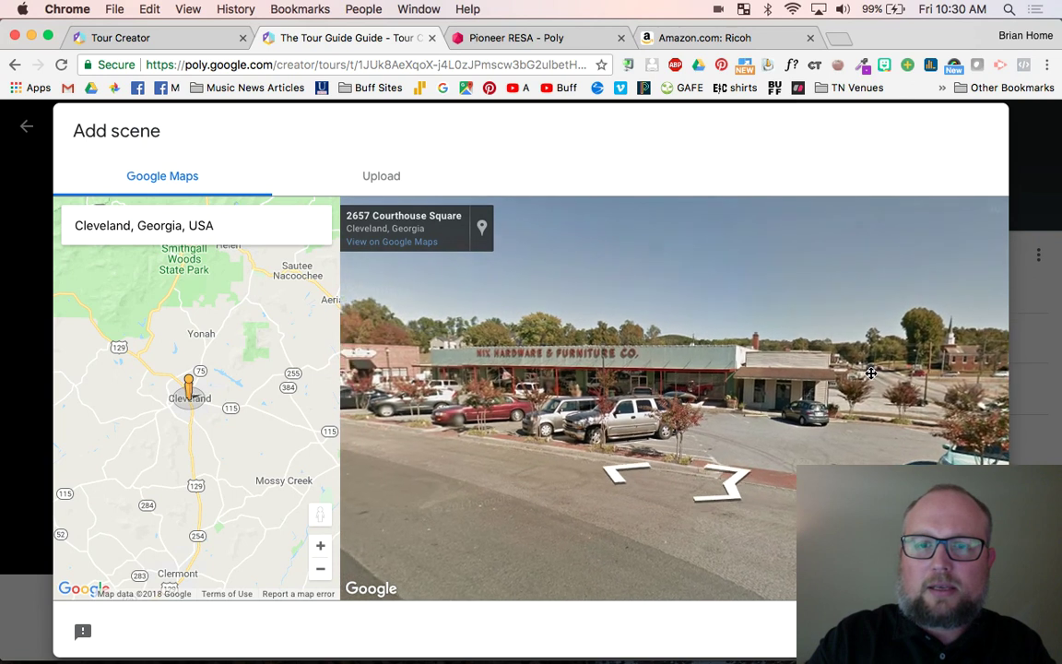
{"action": "left_click_drag", "start_coordinate": [590, 354], "coordinate": [697, 354]}
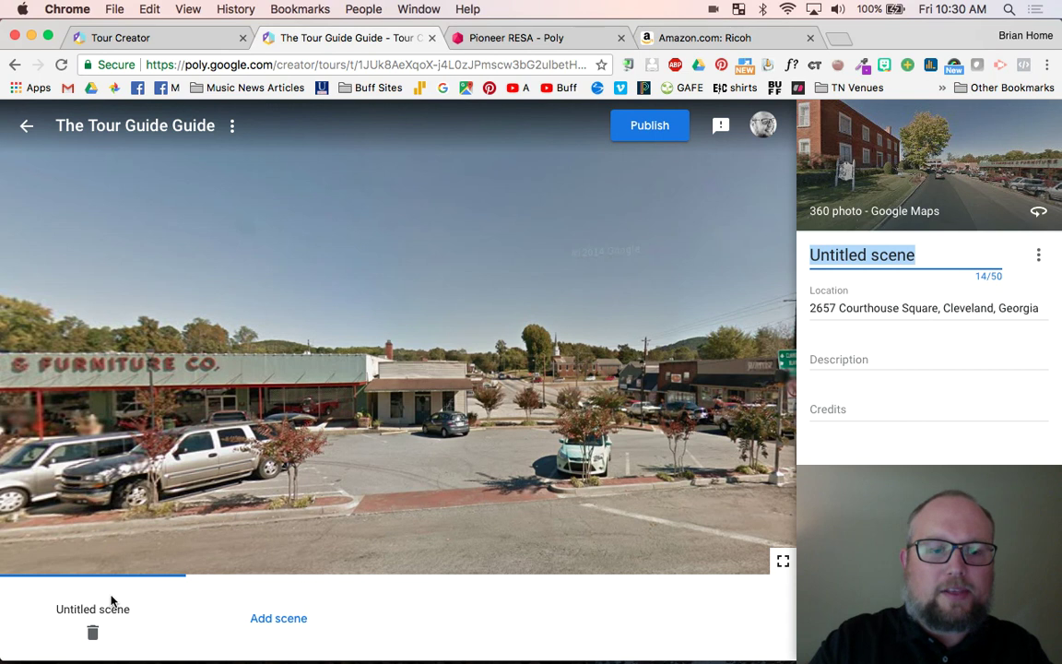
- Title the first scene 'Downtown Cleveland, GA', describe it 'Right in the middle of town!', and turn the view down the street
{"action": "left_click", "coordinate": [881, 255]}
{"action": "triple_click", "coordinate": [882, 258]}
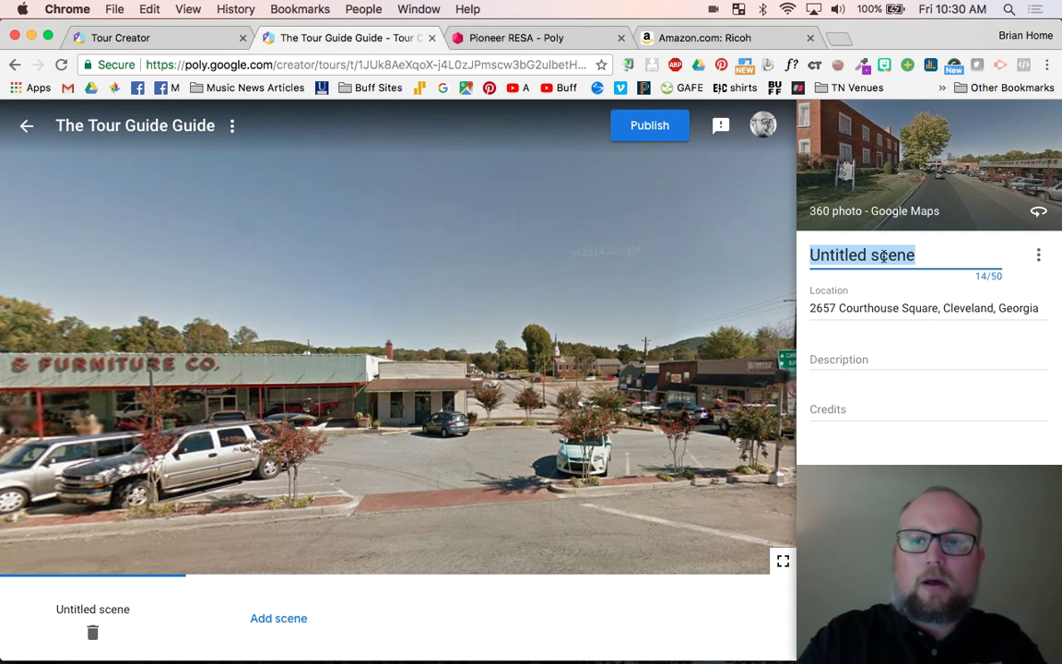
{"action": "type", "text": "Downt"}
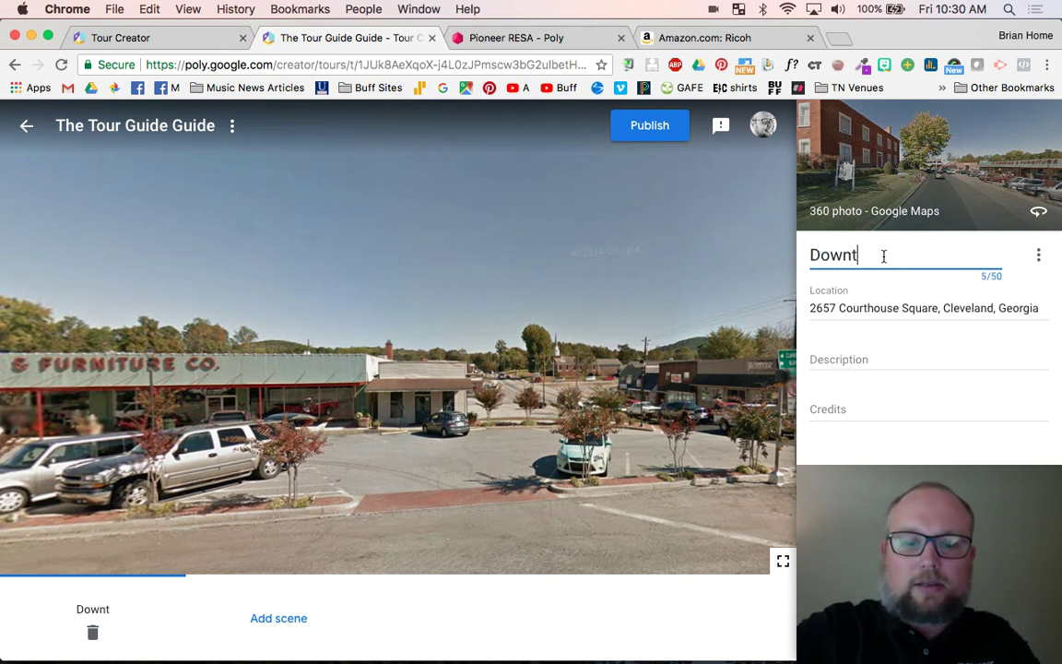
{"action": "type", "text": "own Clevelan"}
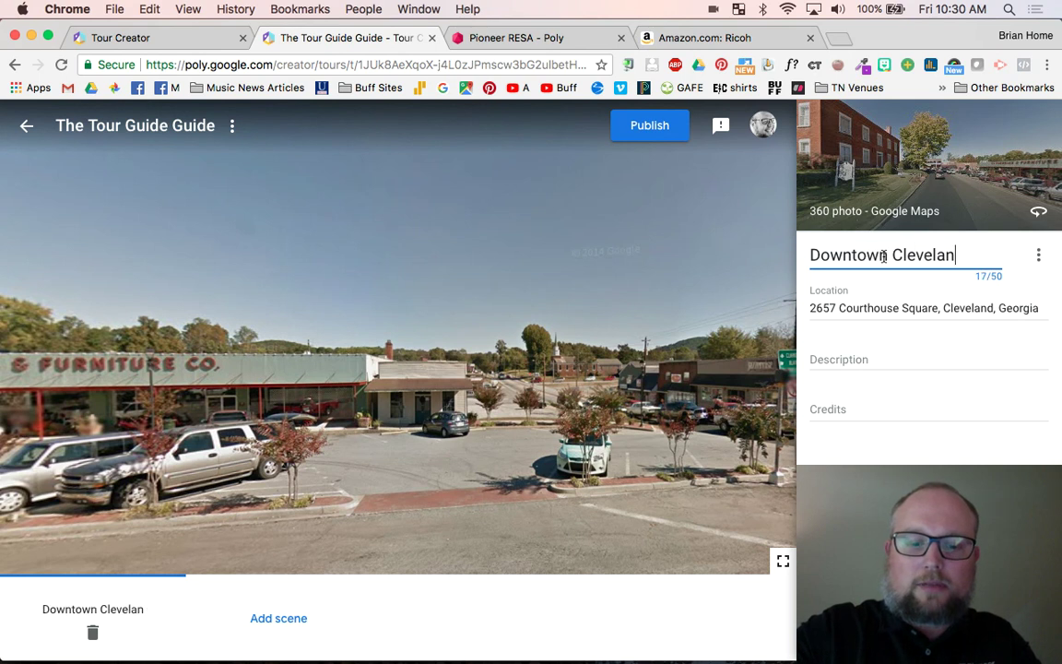
{"action": "type", "text": "d, GA"}
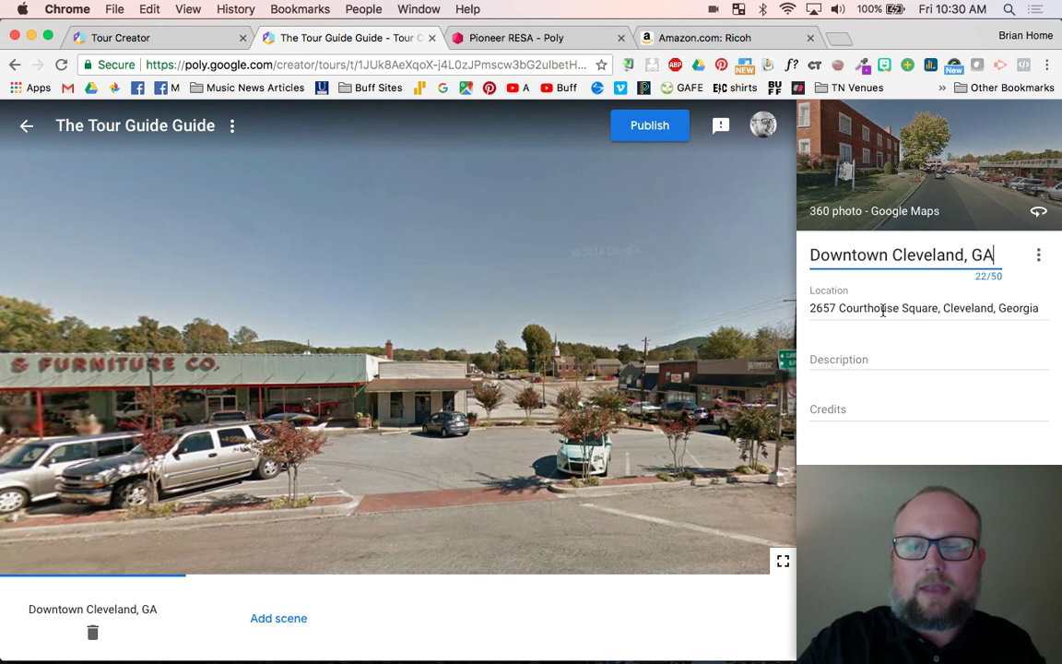
{"action": "left_click", "coordinate": [844, 358]}
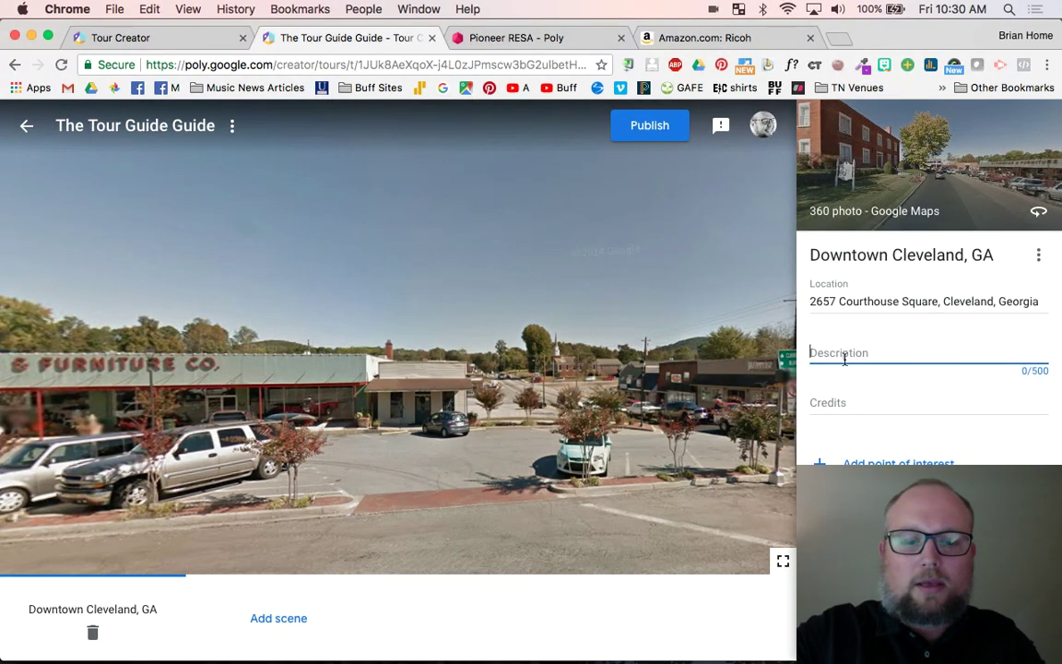
{"action": "type", "text": "Histroci"}
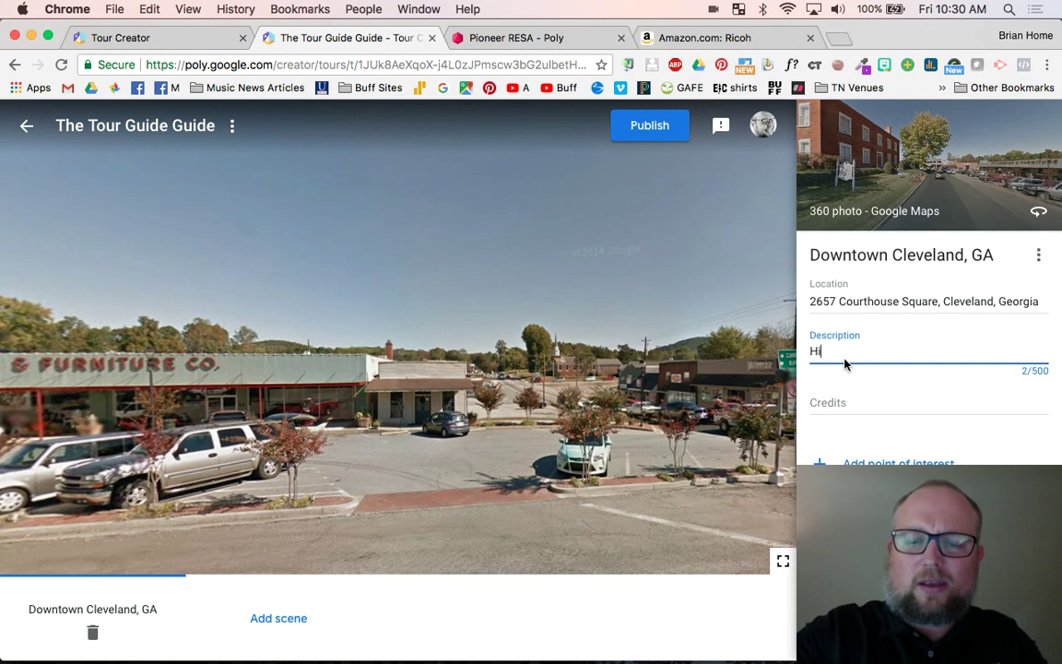
{"action": "key", "text": "BackSpace"}
{"action": "key", "text": "BackSpace"}
{"action": "key", "text": "BackSpace"}
{"action": "key", "text": "BackSpace"}
{"action": "key", "text": "BackSpace"}
{"action": "key", "text": "BackSpace"}
{"action": "key", "text": "BackSpace"}
{"action": "key", "text": "BackSpace"}
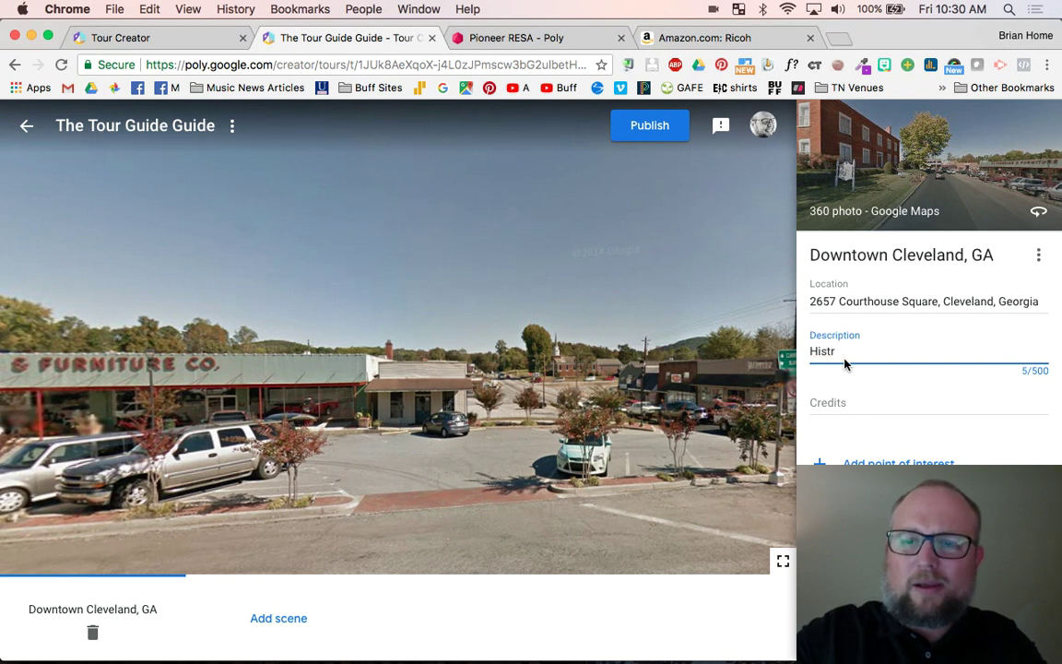
{"action": "type", "text": "Ri"}
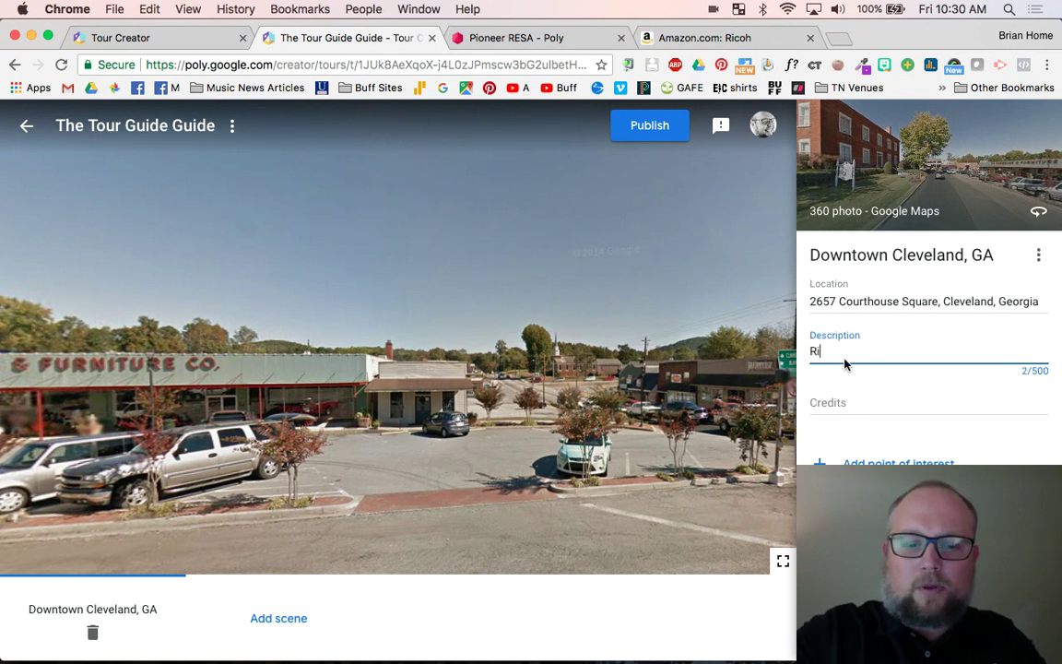
{"action": "type", "text": "ght in the "}
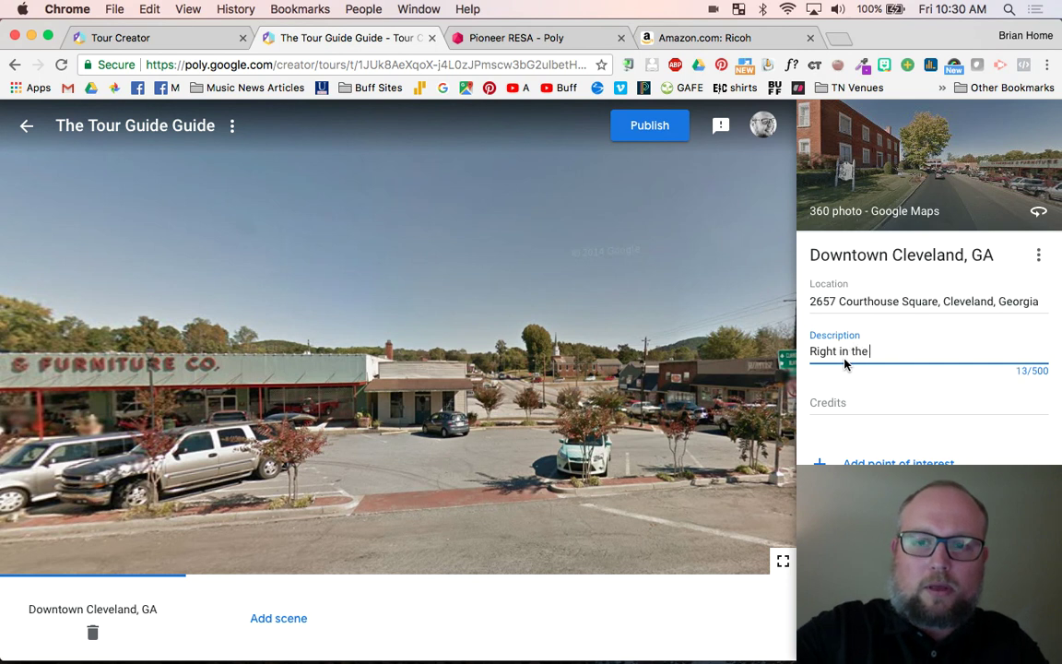
{"action": "type", "text": "middle of town!"}
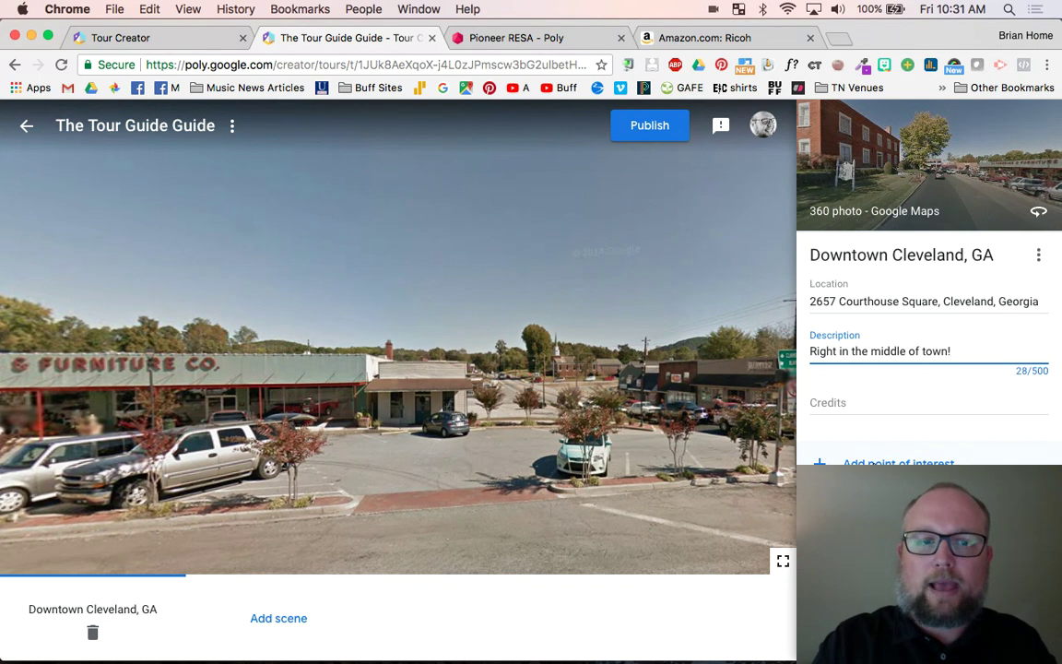
{"action": "left_click_drag", "start_coordinate": [427, 379], "coordinate": [376, 338]}
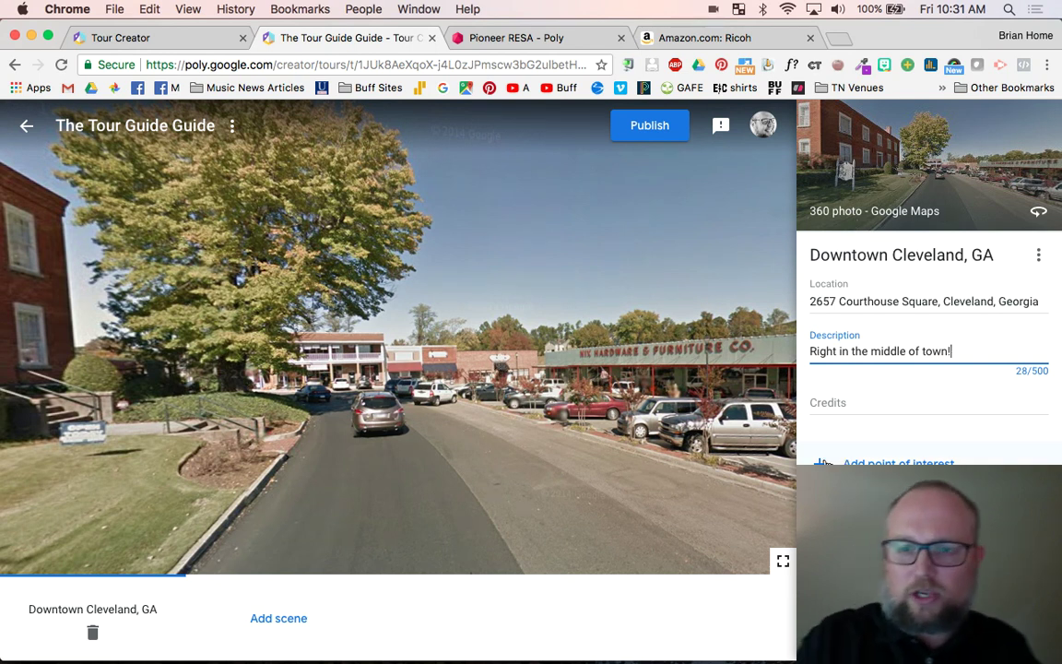
- Add a point of interest titled 'The Pharmacy' among the storefronts of the Downtown Cleveland scene
{"action": "left_click", "coordinate": [899, 463]}
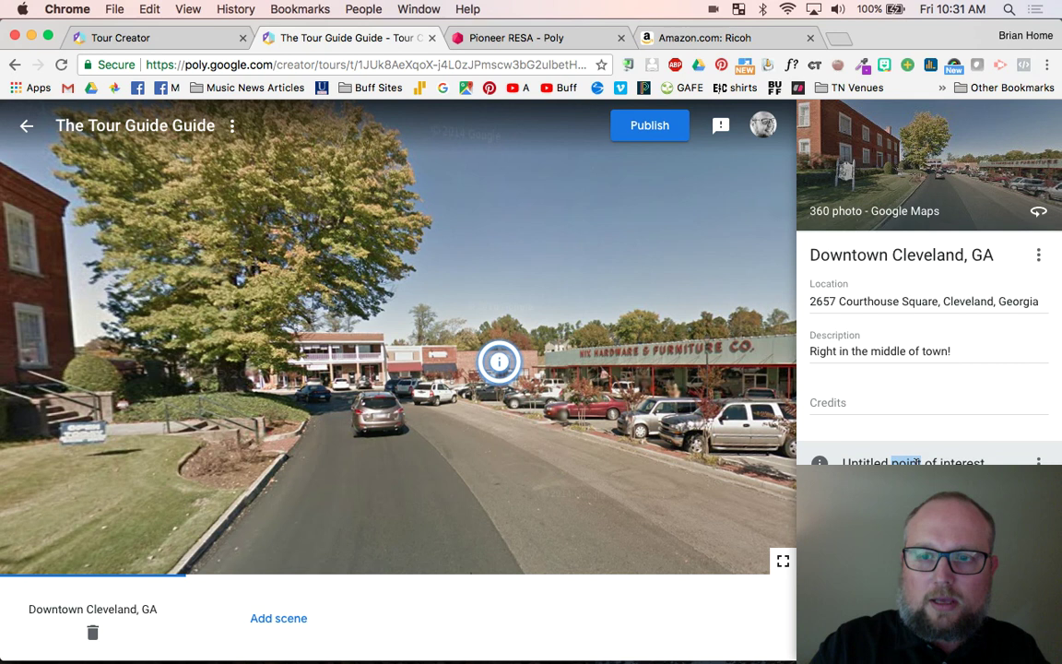
{"action": "triple_click", "coordinate": [916, 463]}
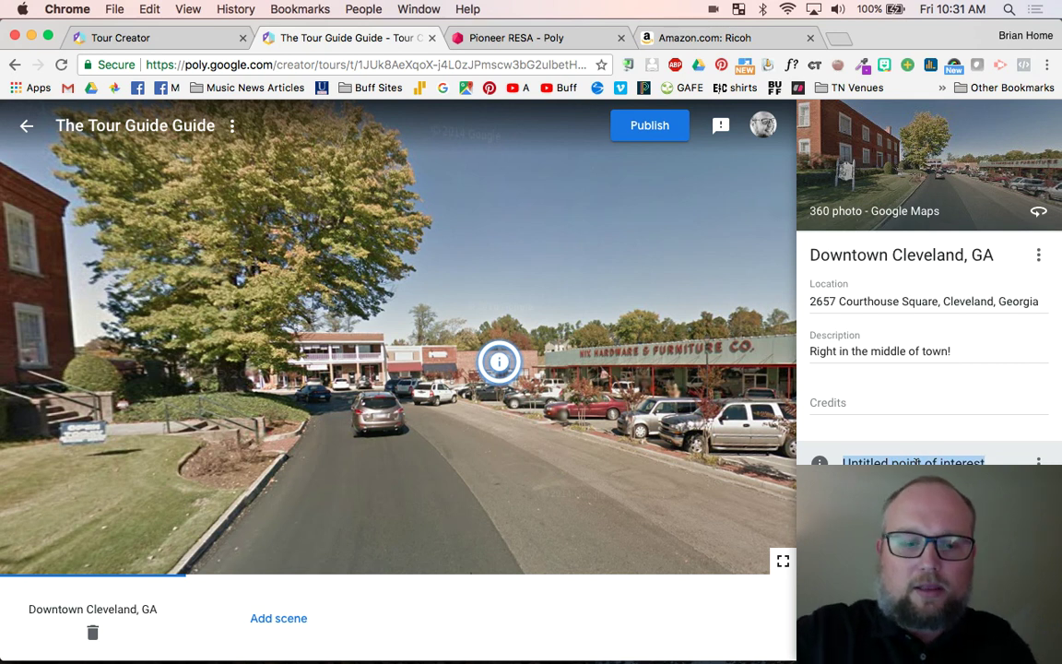
{"action": "type", "text": "The Pharmacy"}
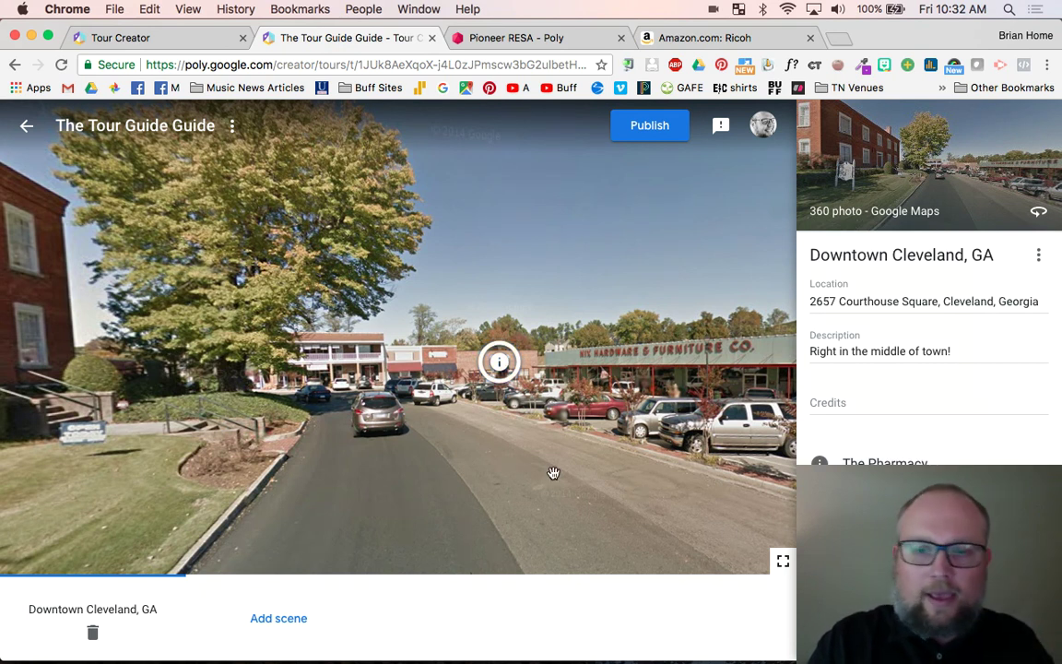
- Bring up the Add scene dialog, showing the Street View at 2657 Courthouse Square, Cleveland, Georgia
{"action": "scroll", "coordinate": [650, 506], "scroll_direction": "down", "scroll_amount": 1}
{"action": "scroll", "coordinate": [636, 503], "scroll_direction": "up", "scroll_amount": 1}
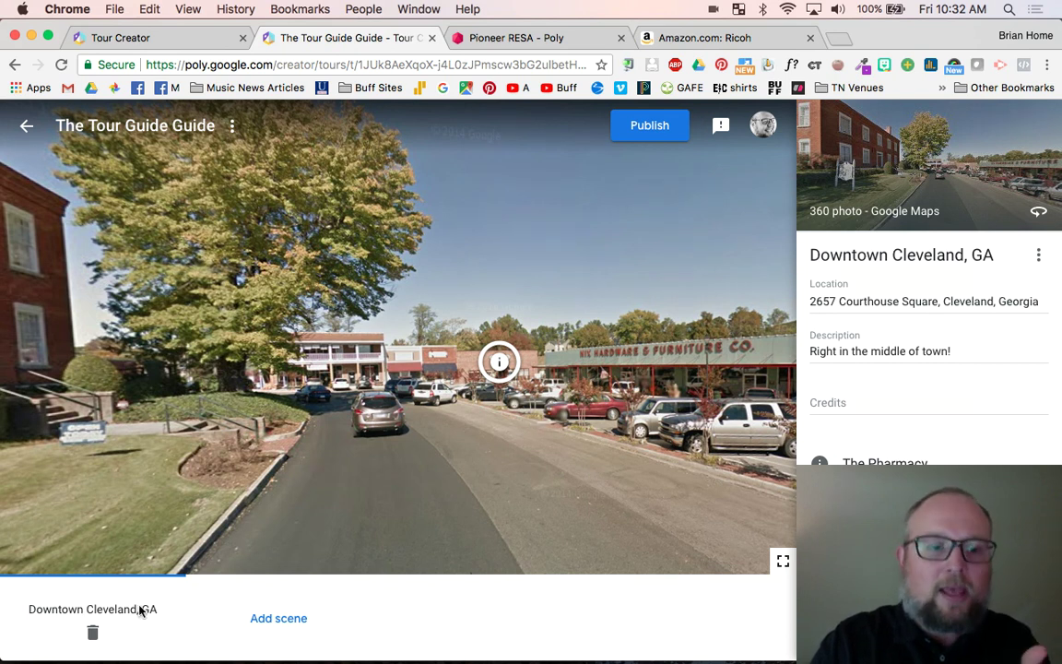
{"action": "left_click", "coordinate": [253, 620]}
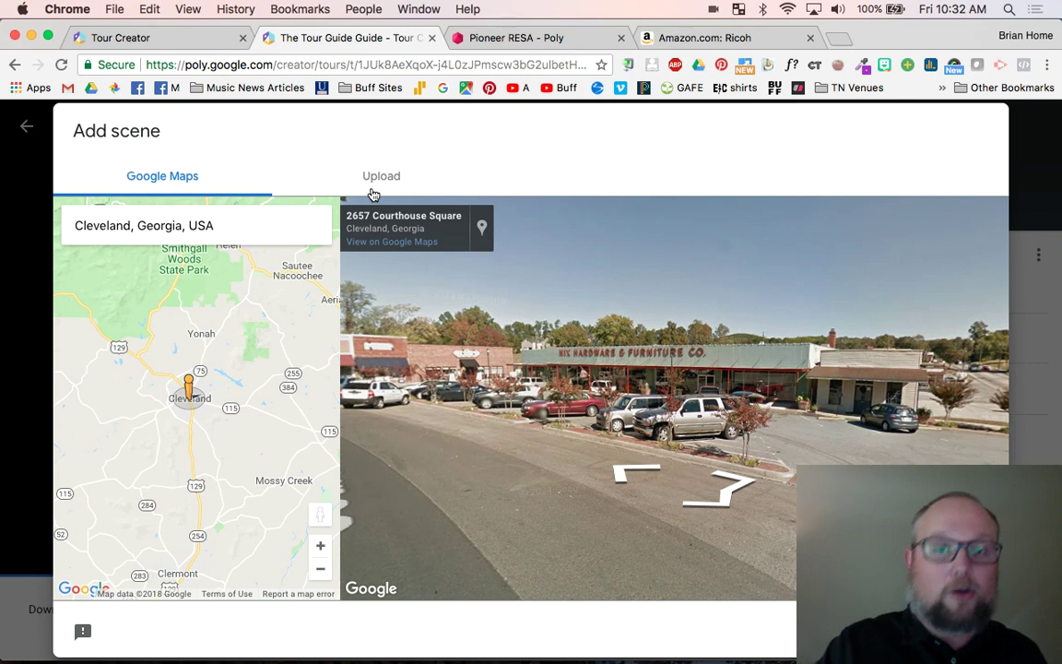
{"action": "left_click", "coordinate": [675, 41]}
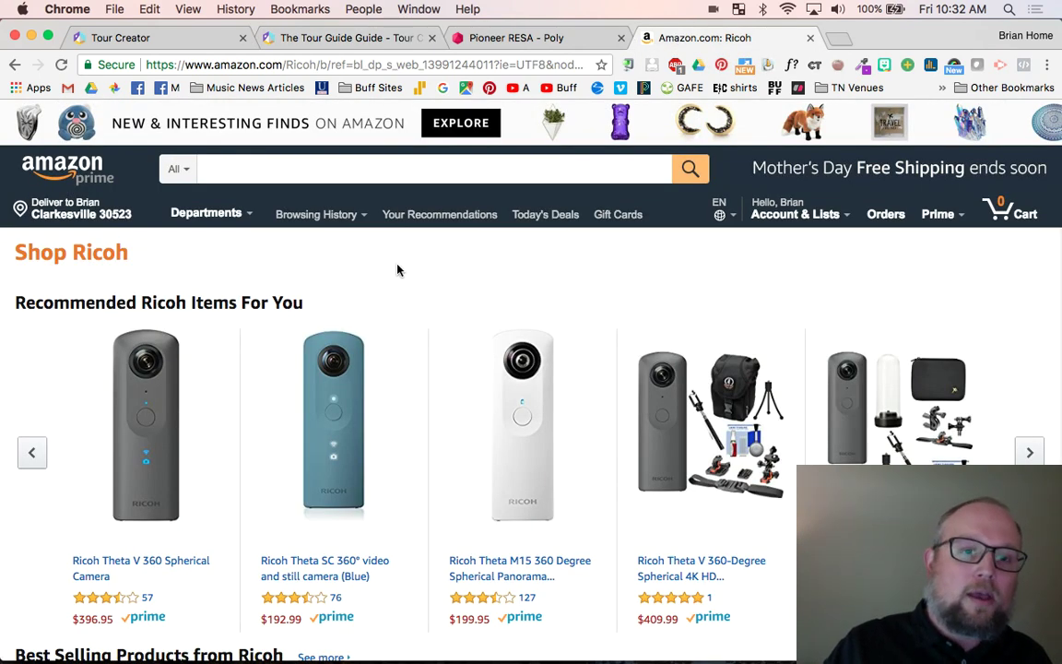
{"action": "scroll", "coordinate": [397, 270], "scroll_direction": "down", "scroll_amount": 2}
{"action": "scroll", "coordinate": [397, 269], "scroll_direction": "up", "scroll_amount": 1}
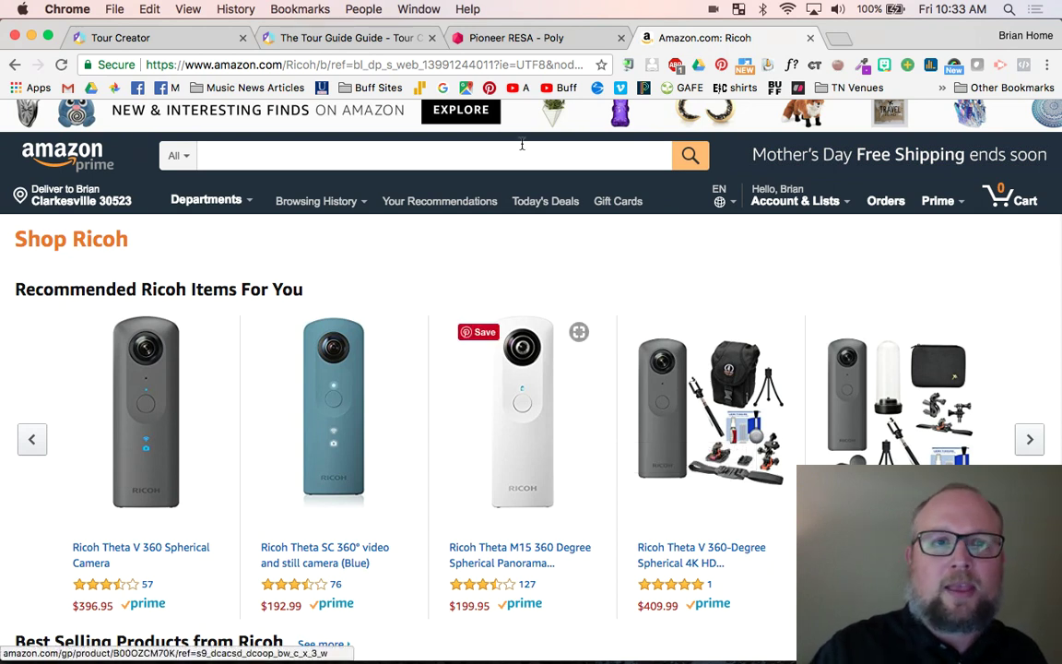
{"action": "left_click", "coordinate": [308, 39]}
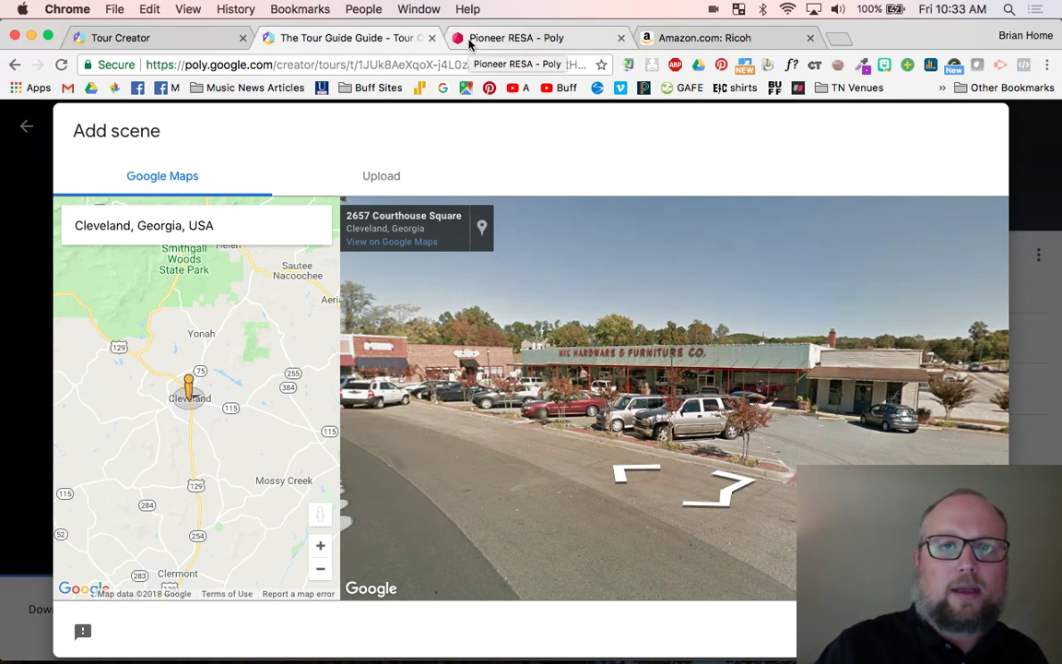
- Upload the 360° office hallway photo and add it to the tour as a second scene
{"action": "left_click", "coordinate": [470, 41]}
{"action": "left_click", "coordinate": [382, 39]}
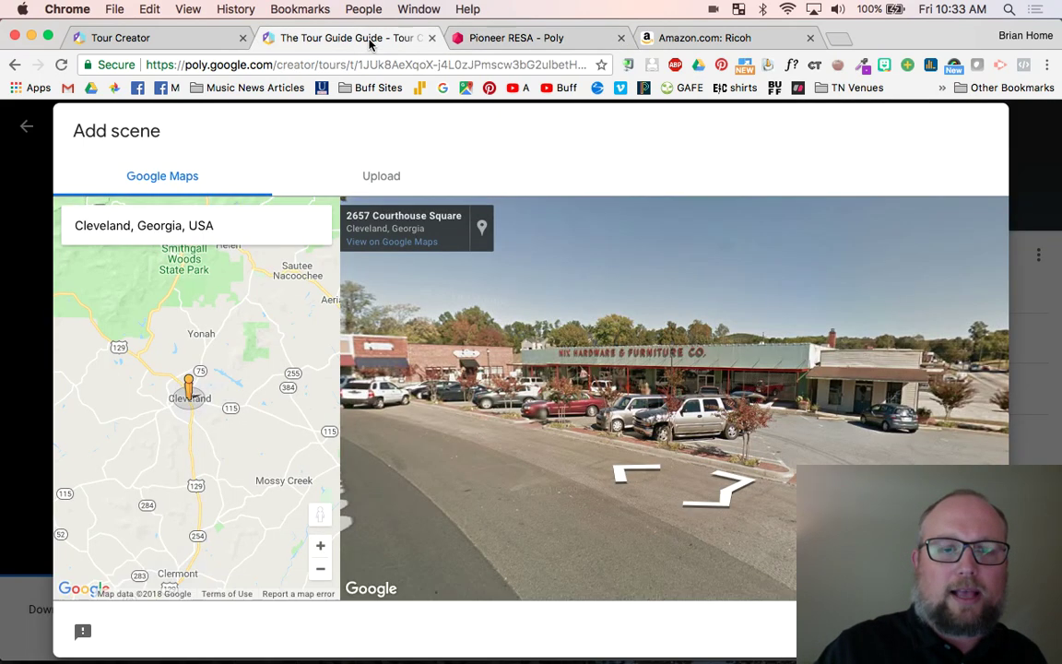
{"action": "left_click", "coordinate": [363, 181]}
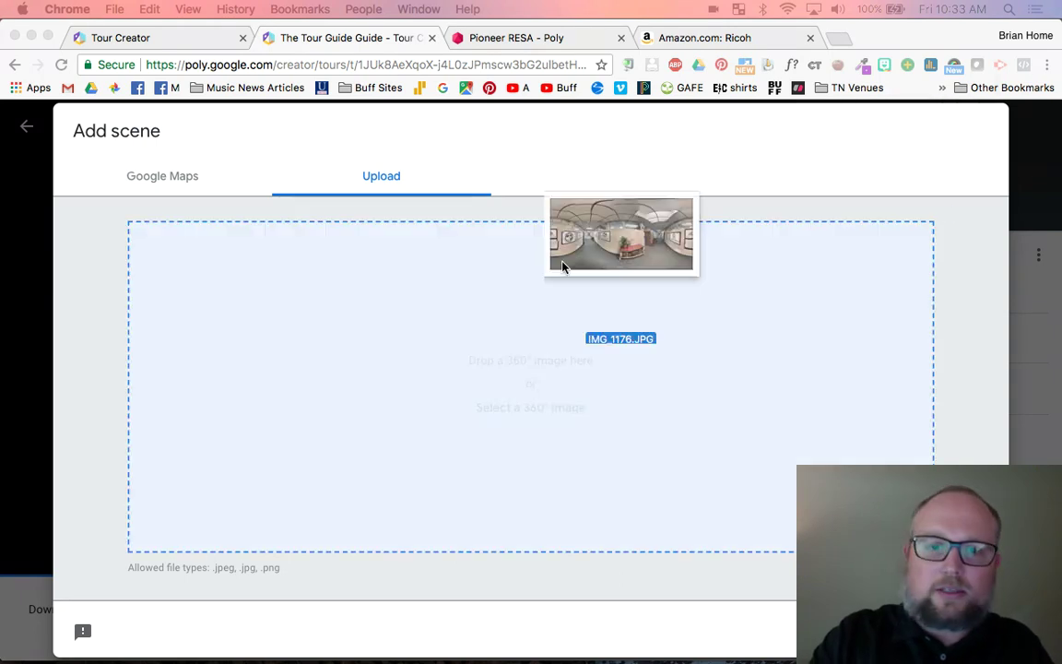
{"action": "left_click_drag", "start_coordinate": [561, 267], "coordinate": [310, 399]}
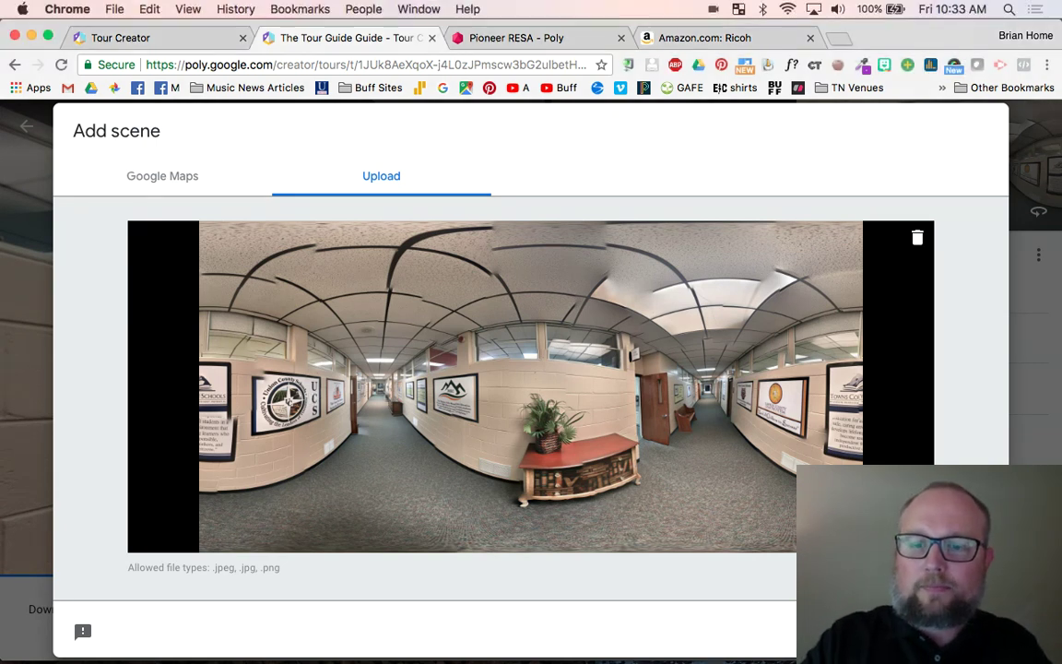
{"action": "left_click", "coordinate": [959, 629]}
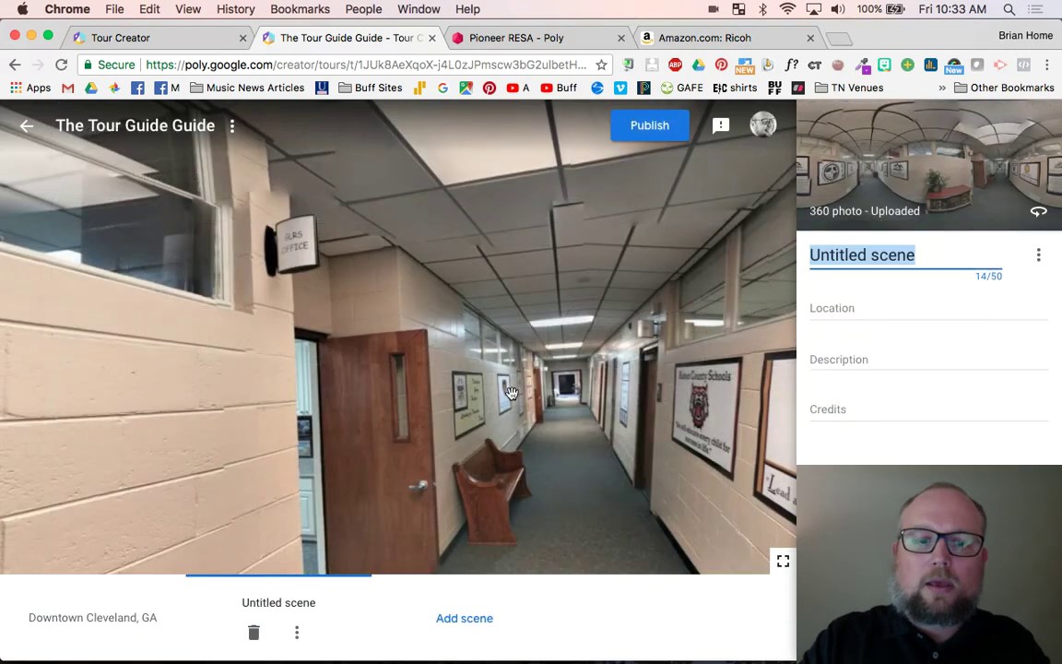
- Title the hallway scene 'RESA Hallway' and enter the photographer's name in its credits
{"action": "left_click", "coordinate": [830, 254]}
{"action": "triple_click", "coordinate": [830, 254]}
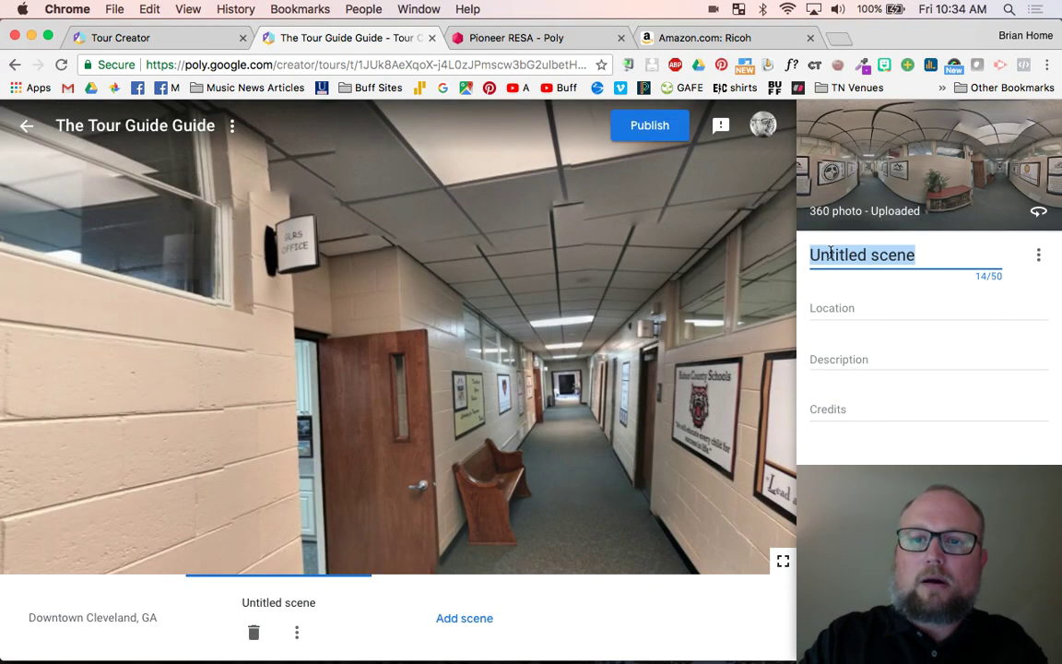
{"action": "type", "text": "RESA Hallway"}
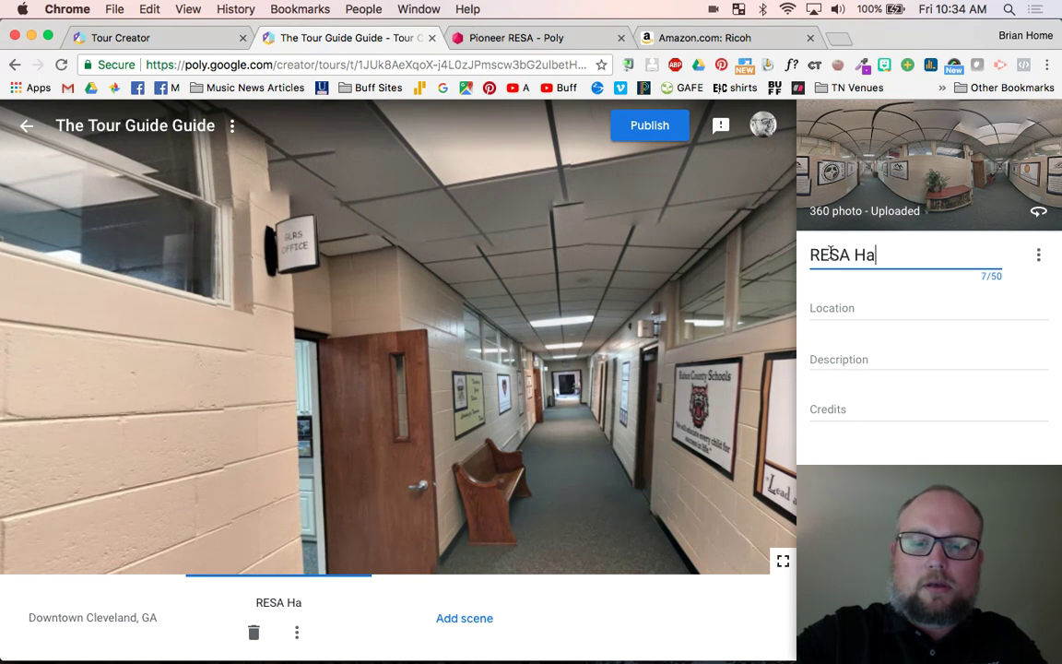
{"action": "left_click", "coordinate": [855, 402]}
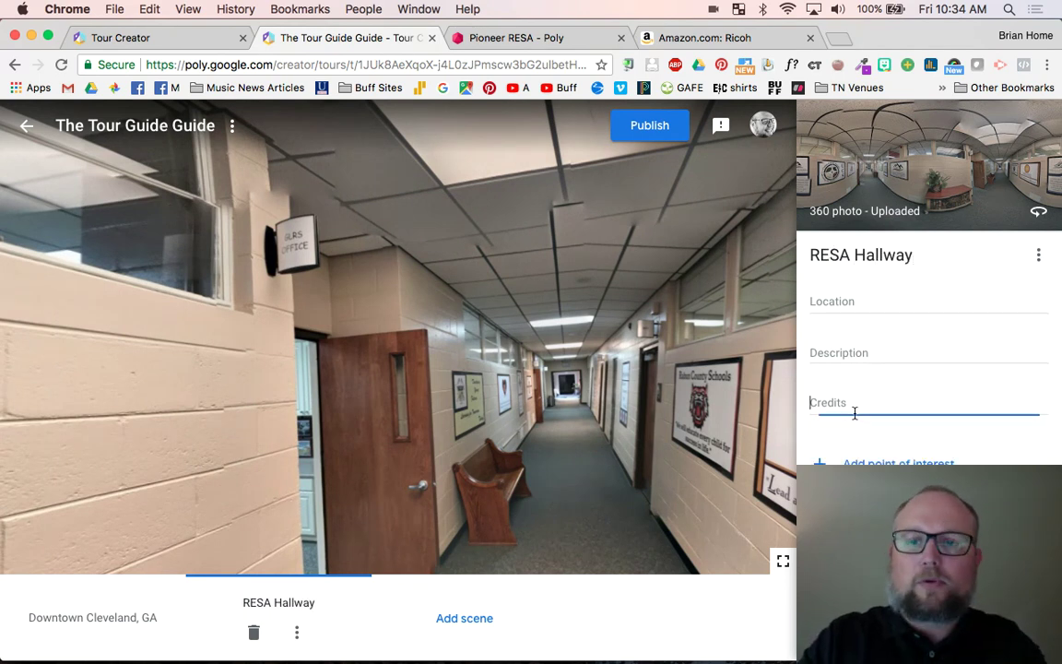
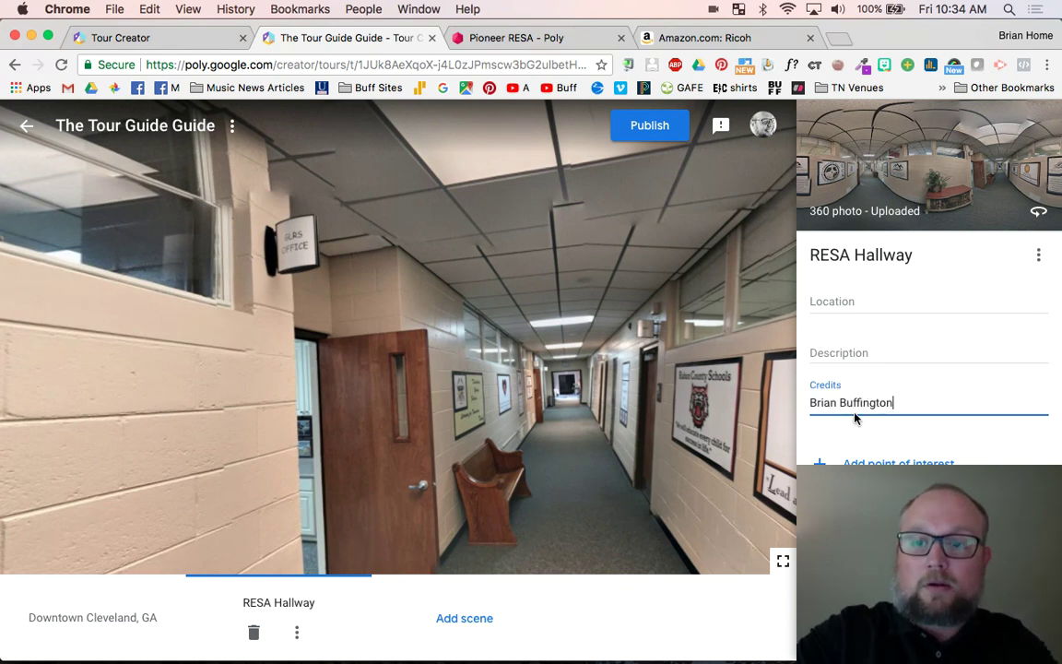
{"action": "key", "text": "Tab"}
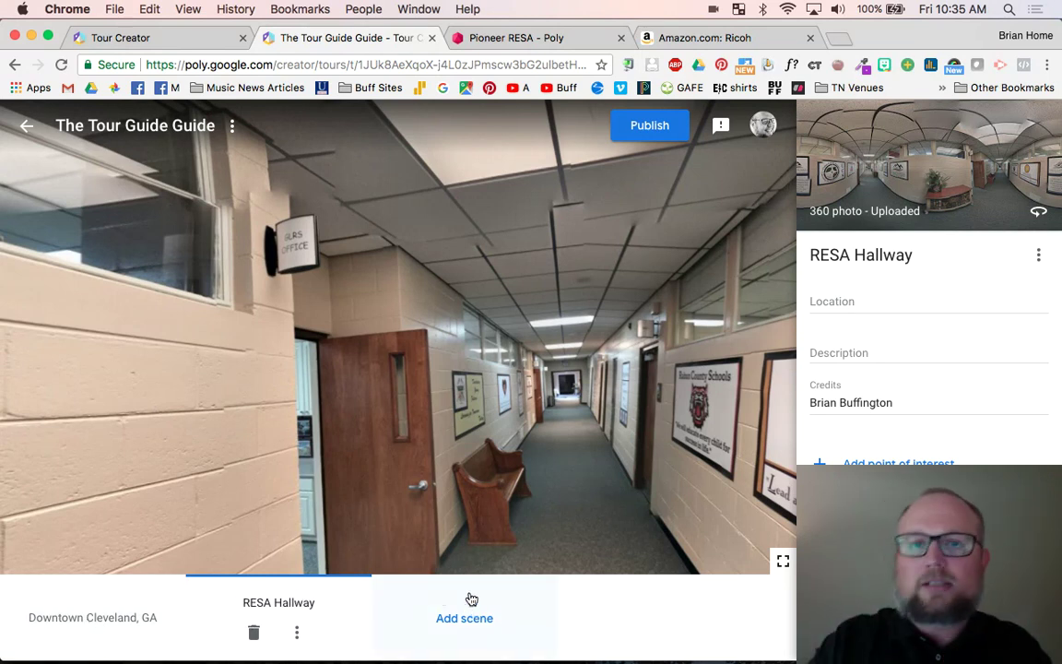
- Publish 'The Tour Guide Guide' with Unlisted visibility to get its shareable Poly link
{"action": "left_click", "coordinate": [642, 141]}
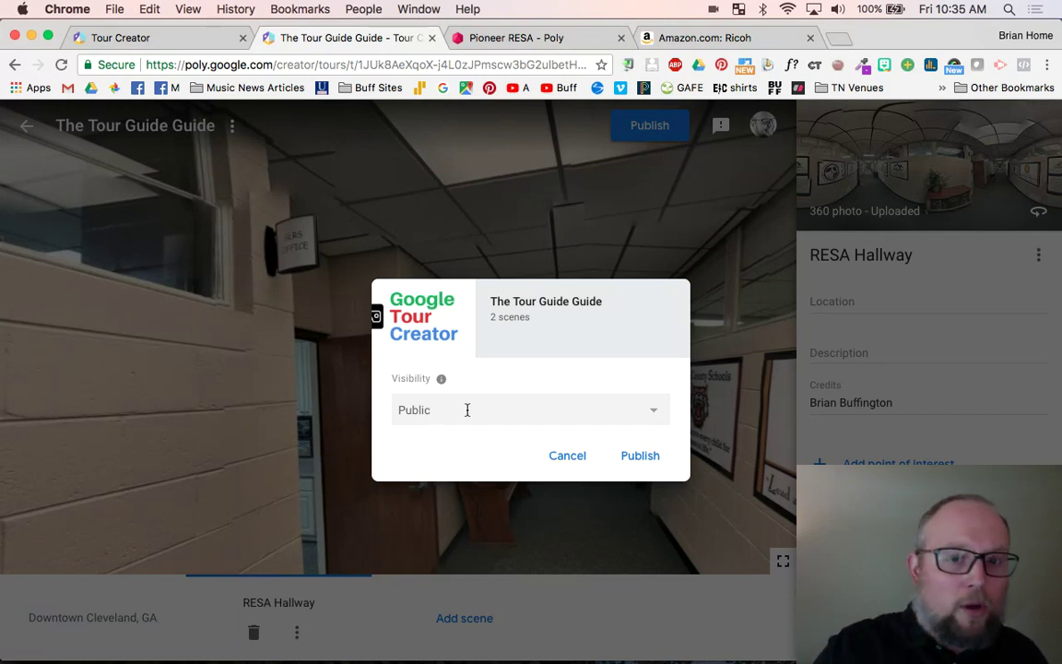
{"action": "left_click", "coordinate": [652, 416]}
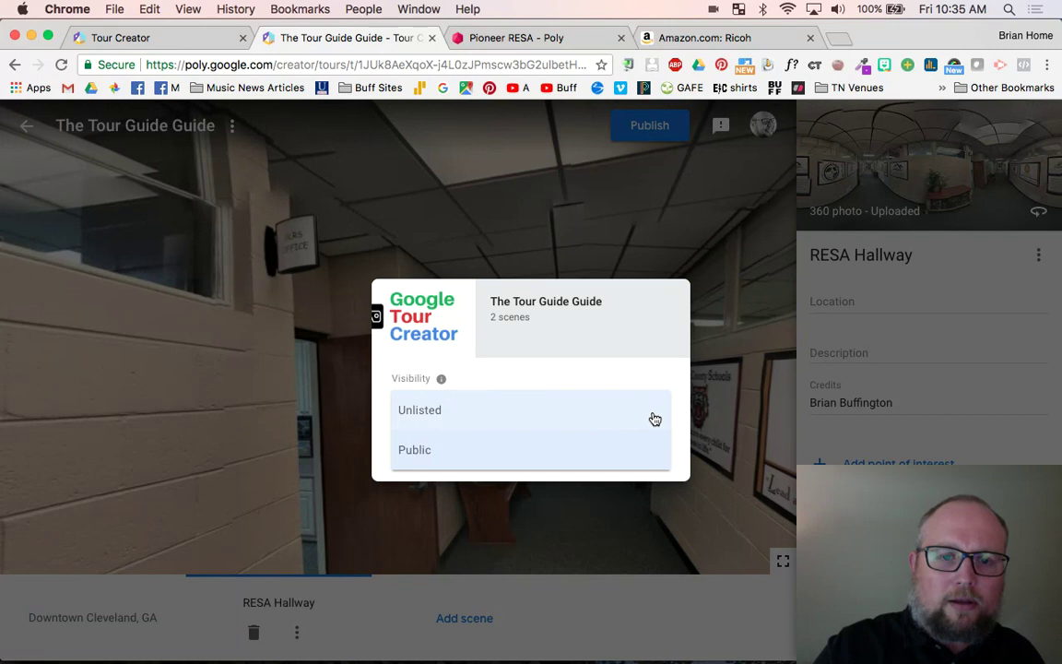
{"action": "left_click", "coordinate": [569, 417]}
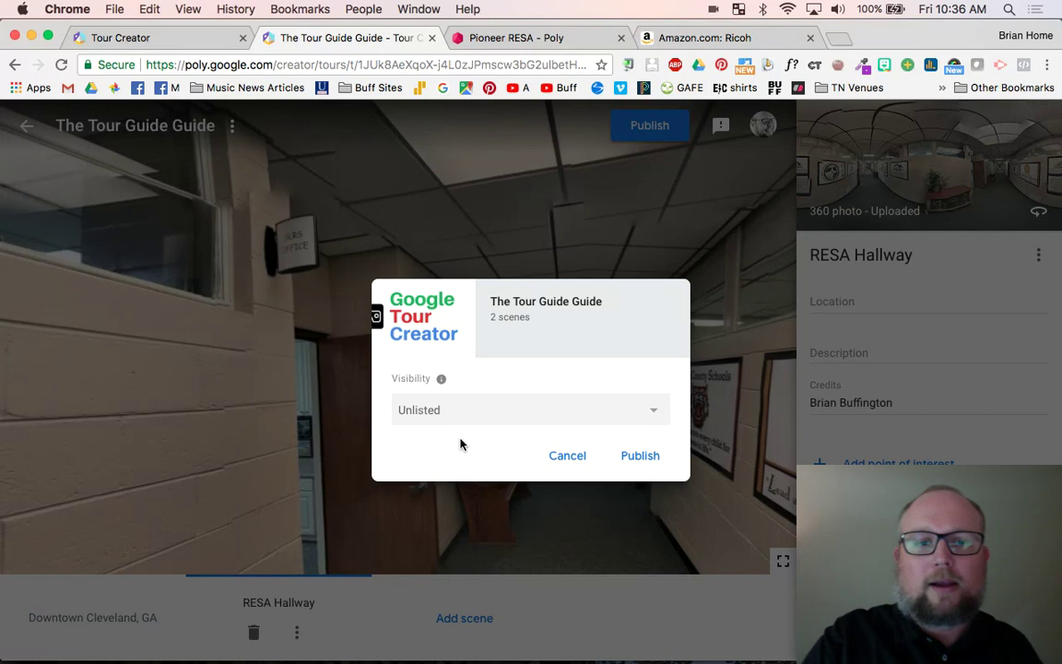
{"action": "left_click", "coordinate": [631, 458]}
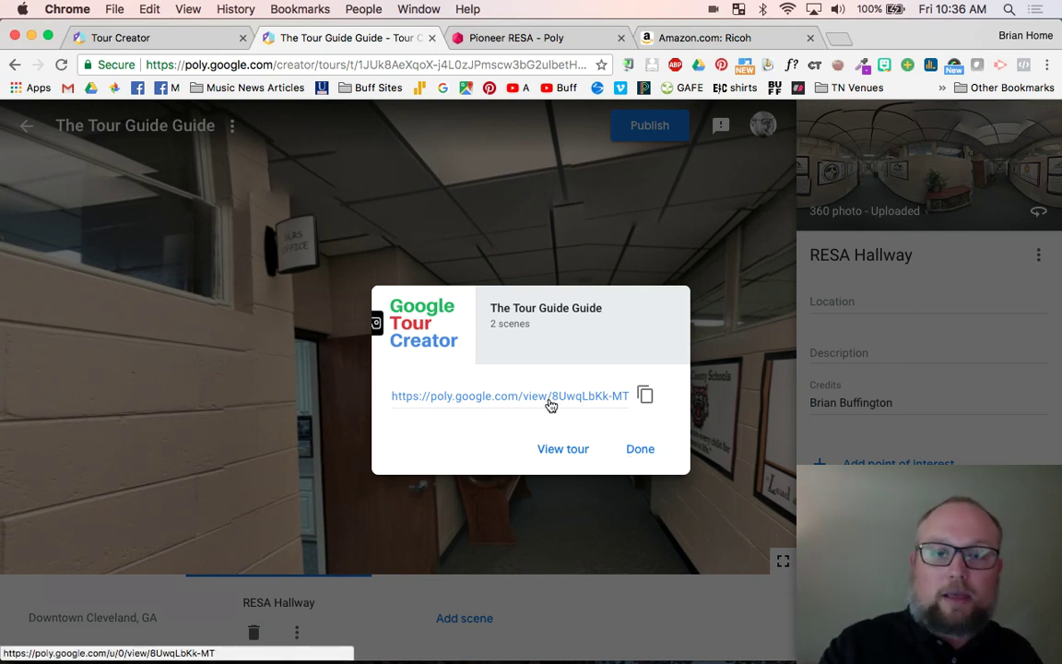
- View the tour on Poly, advance to the RESA Hallway scene, and select its iframe embed code
{"action": "left_click", "coordinate": [562, 448]}
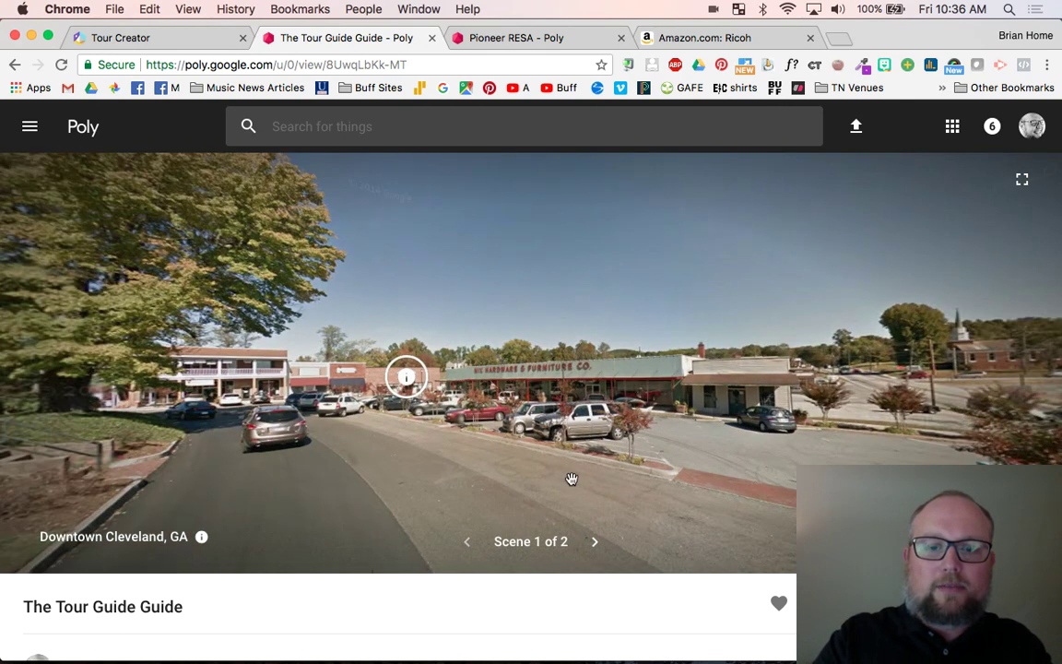
{"action": "left_click", "coordinate": [598, 547]}
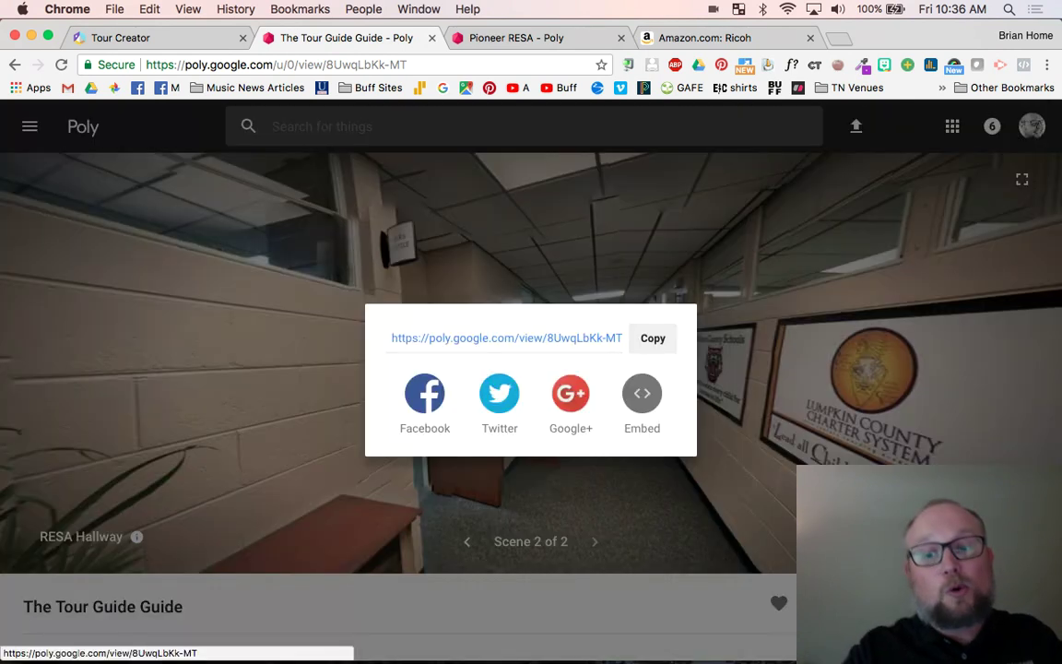
{"action": "left_click", "coordinate": [639, 404]}
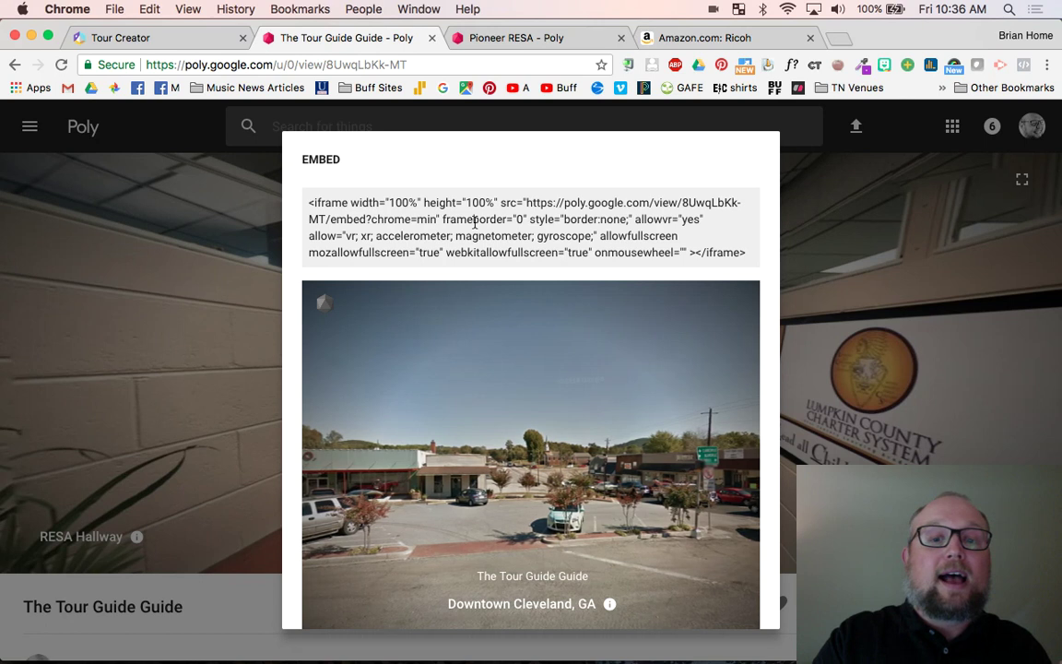
{"action": "left_click", "coordinate": [474, 222]}
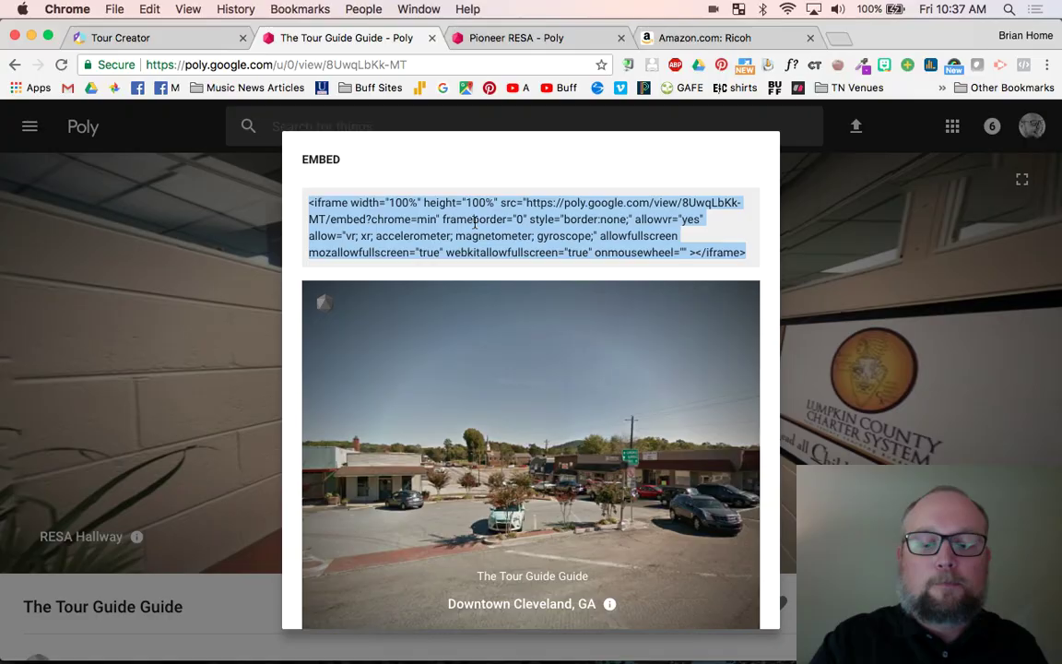
{"action": "key", "text": "ctrl+Up"}
- Embed the pasted Poly iframe code below the 'Mapping The World' header on the My Portfolio page
{"action": "left_click", "coordinate": [300, 312]}
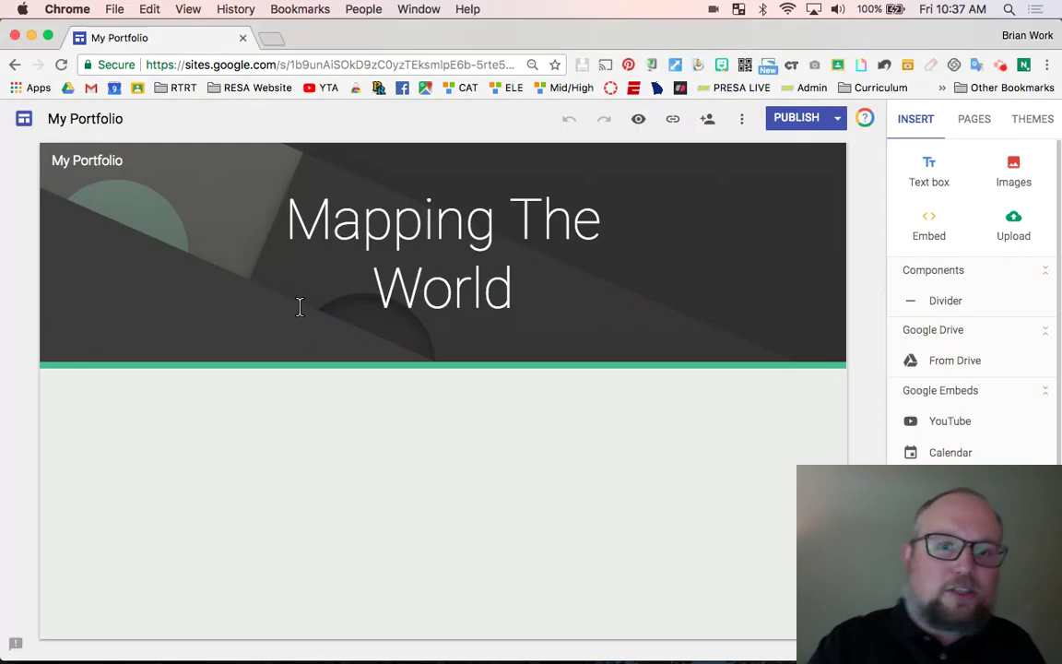
{"action": "left_click", "coordinate": [417, 458]}
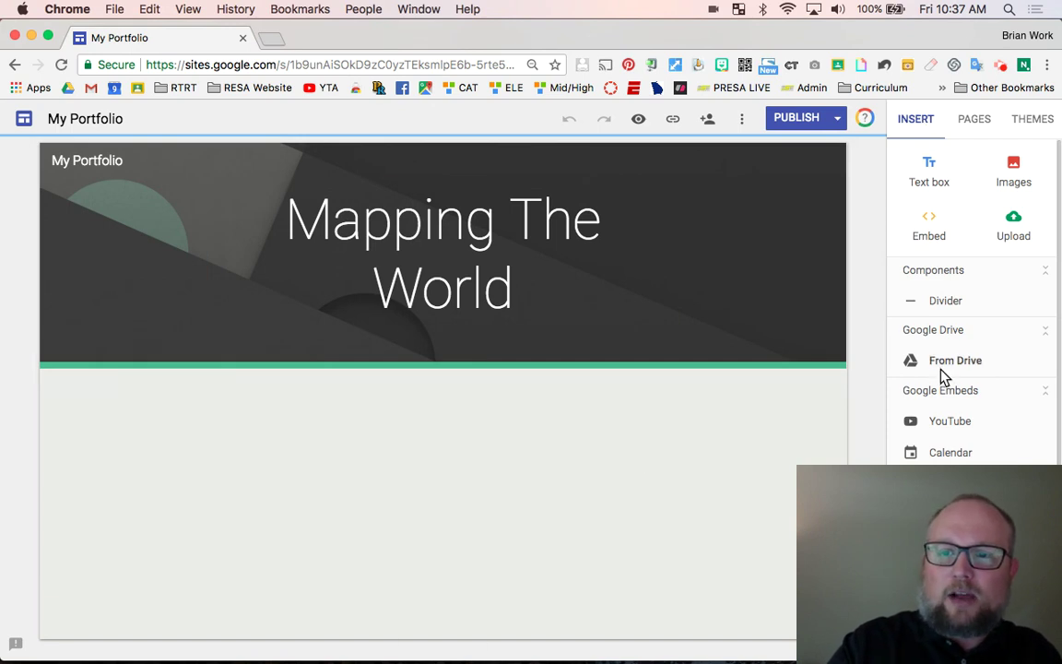
{"action": "left_click", "coordinate": [929, 223]}
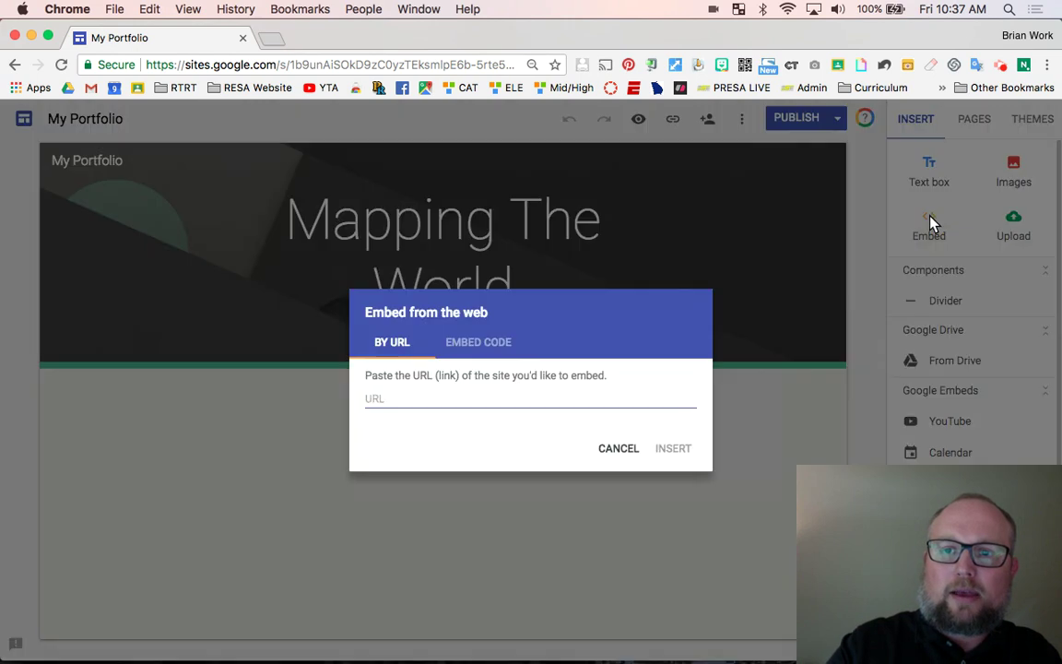
{"action": "left_click", "coordinate": [502, 342]}
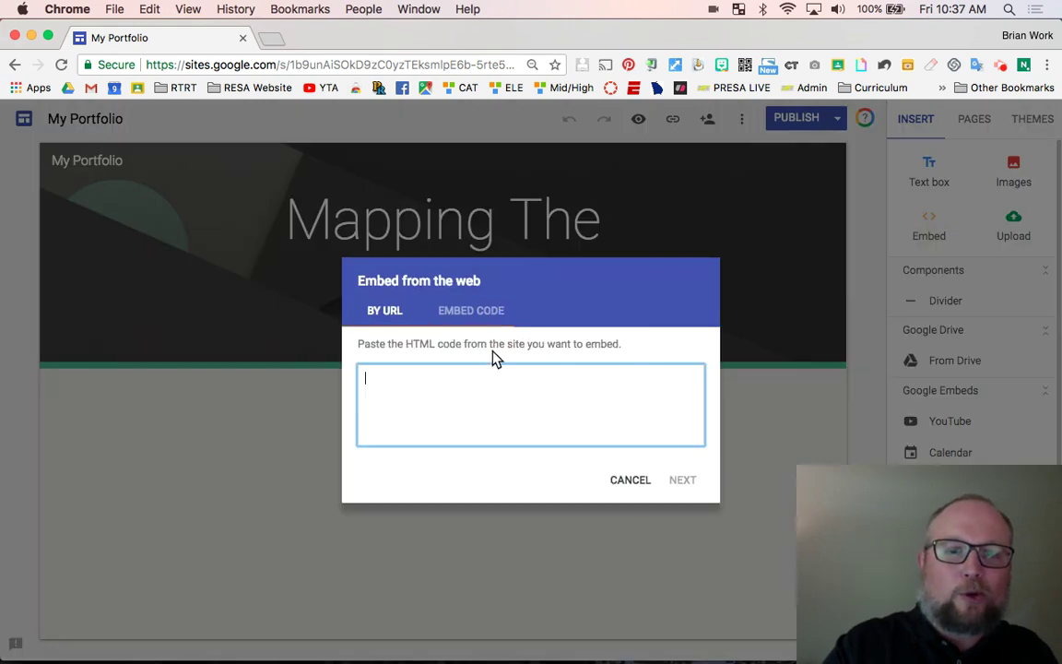
{"action": "key", "text": "super+v"}
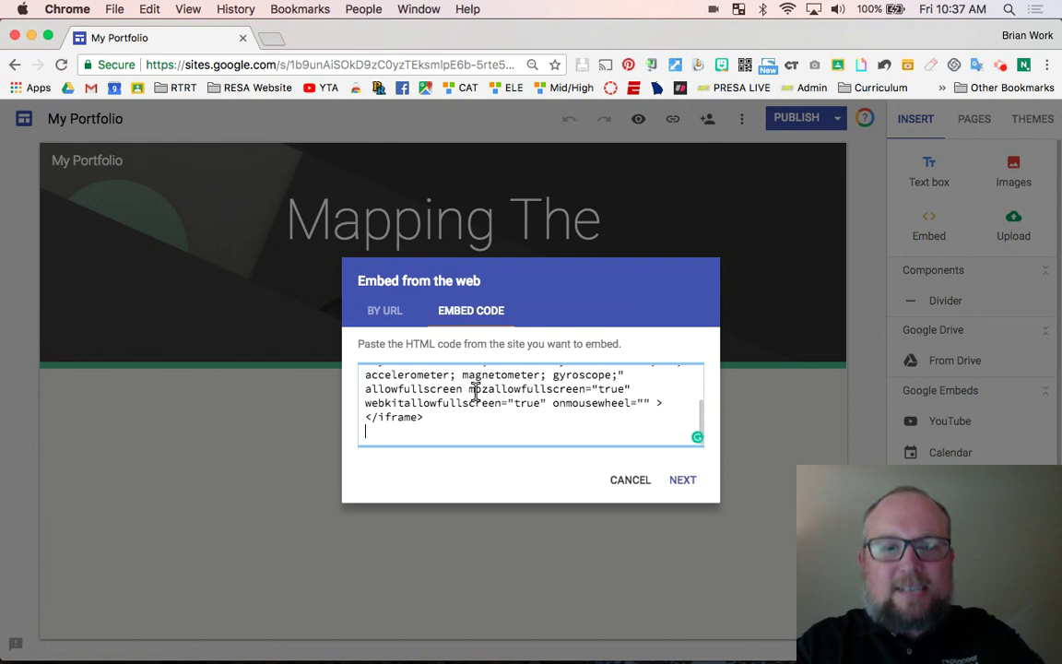
{"action": "scroll", "coordinate": [476, 389], "scroll_direction": "up", "scroll_amount": 3}
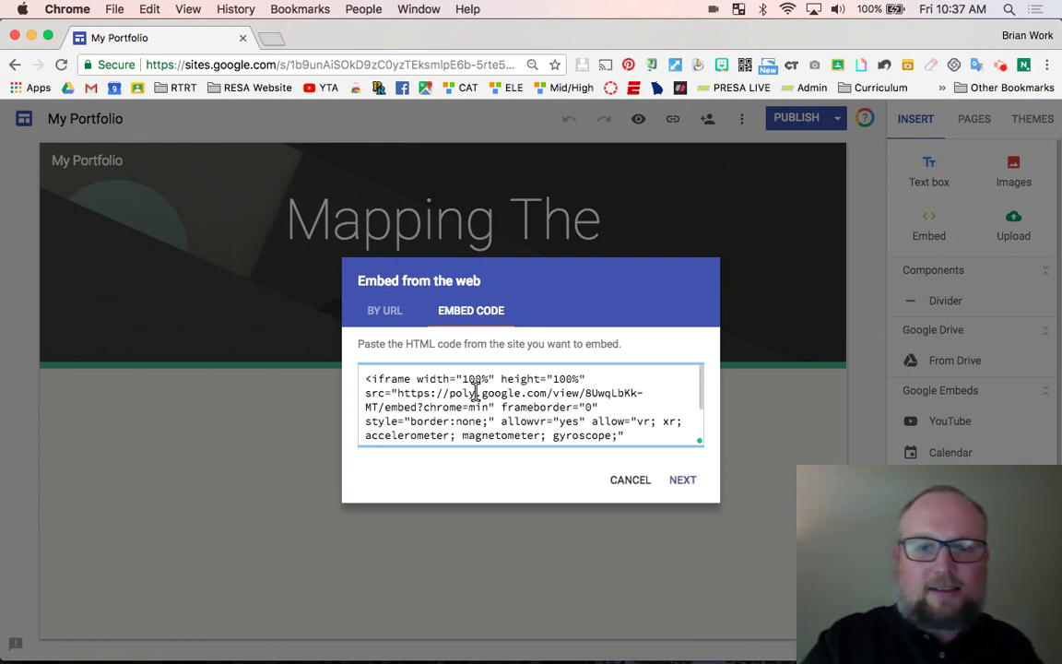
{"action": "left_click", "coordinate": [689, 484]}
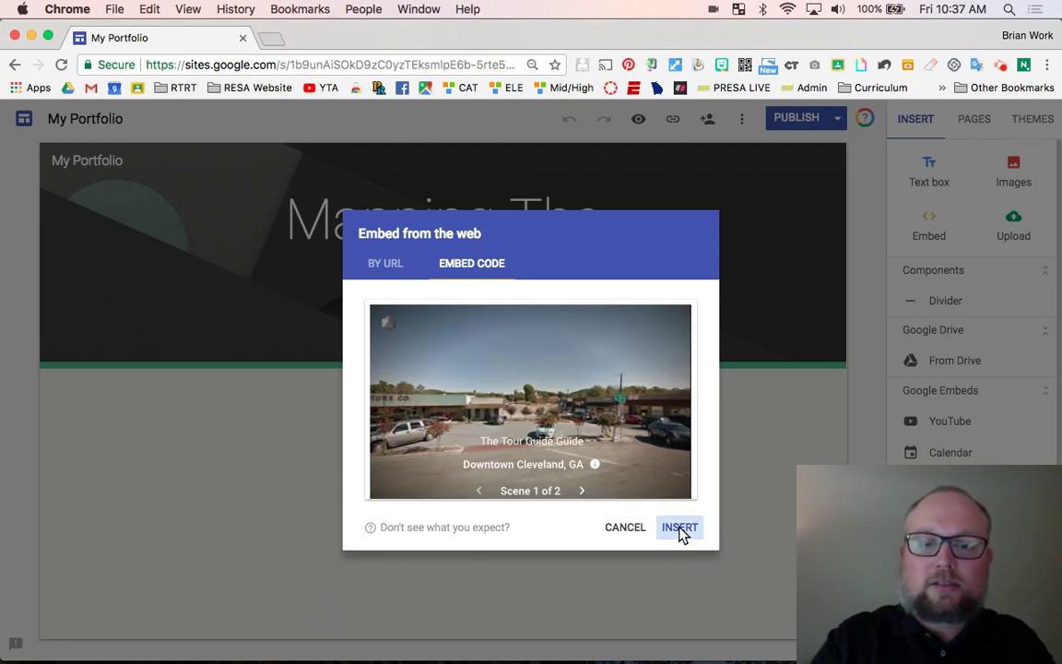
{"action": "left_click", "coordinate": [679, 528]}
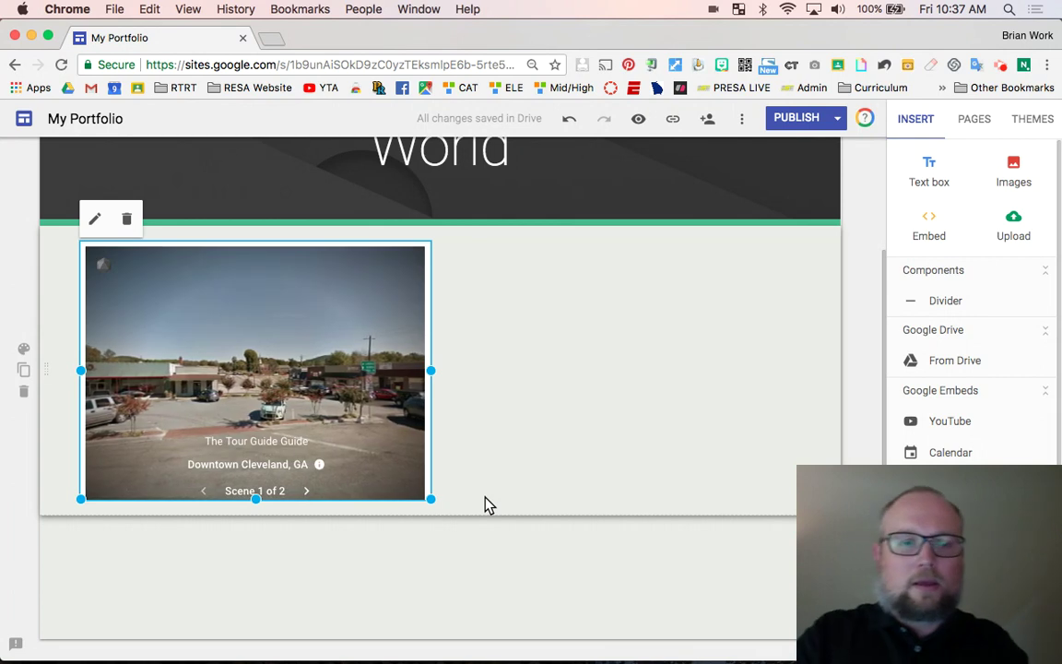
- Stretch the tour embed's resize handle outward until it fills most of the page width
{"action": "left_click", "coordinate": [431, 499]}
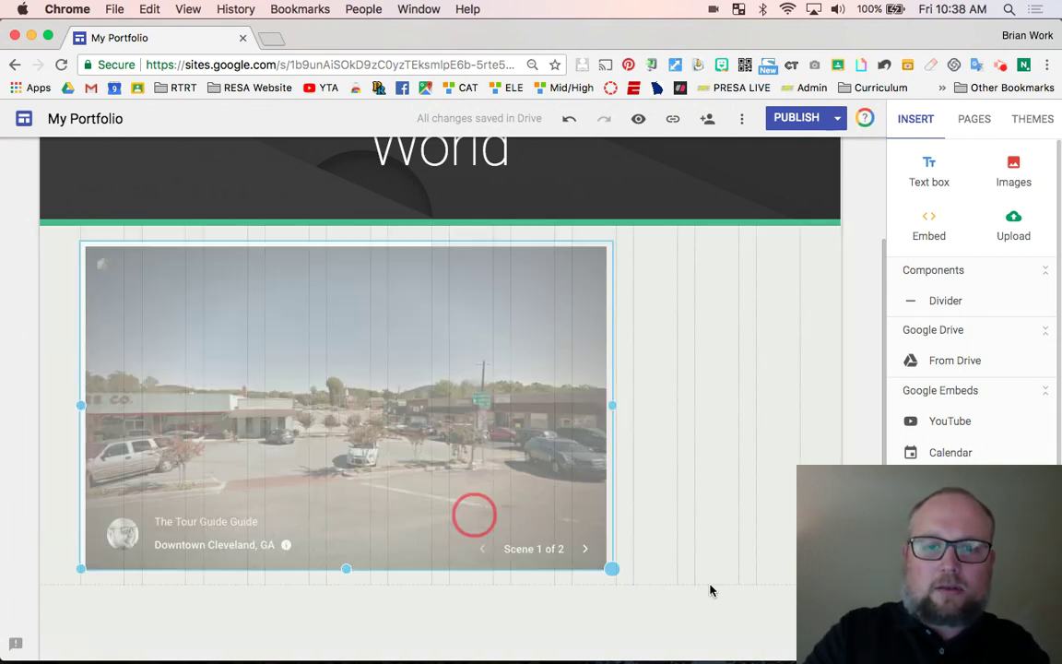
{"action": "left_click_drag", "start_coordinate": [710, 590], "coordinate": [787, 609]}
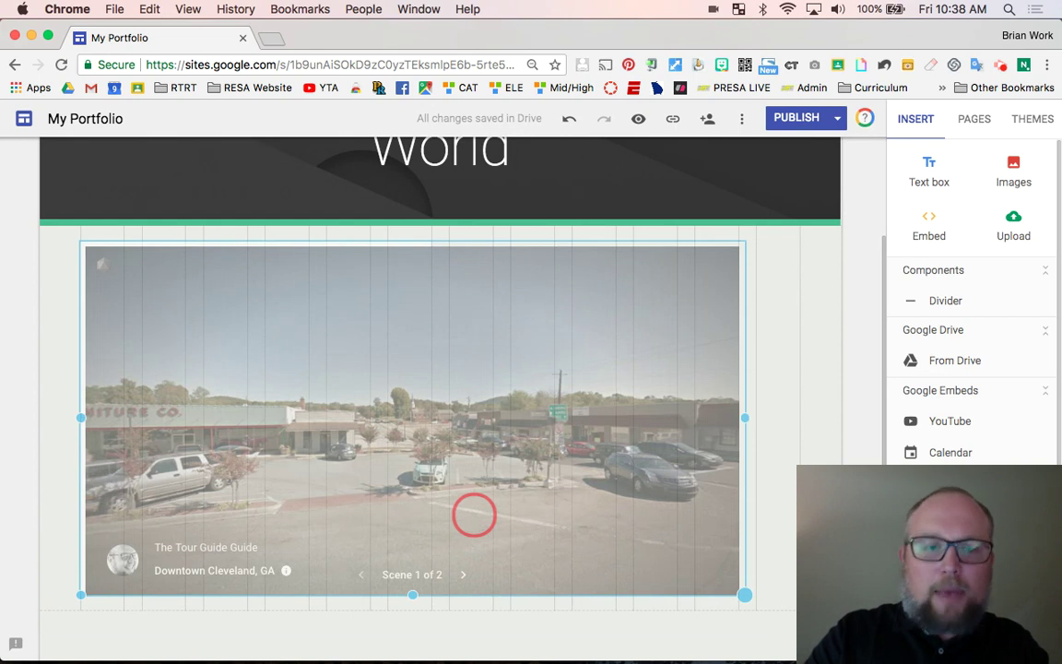
{"action": "left_click_drag", "start_coordinate": [744, 595], "coordinate": [816, 615]}
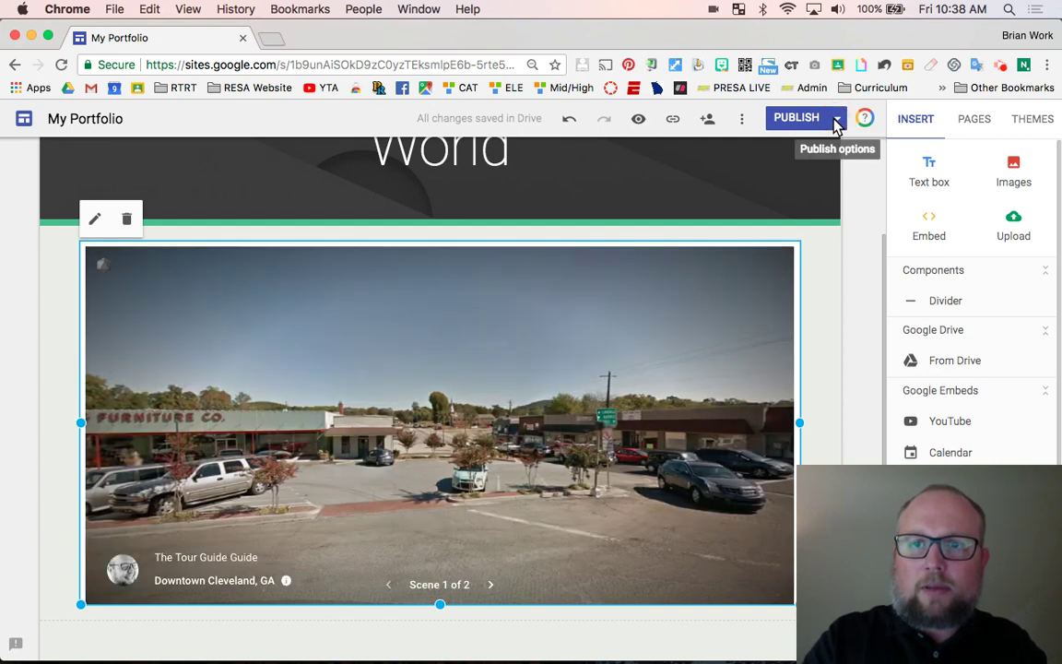
- View the live published site, look around the Downtown panorama, then advance to the Main Hallway scene
{"action": "left_click", "coordinate": [836, 120]}
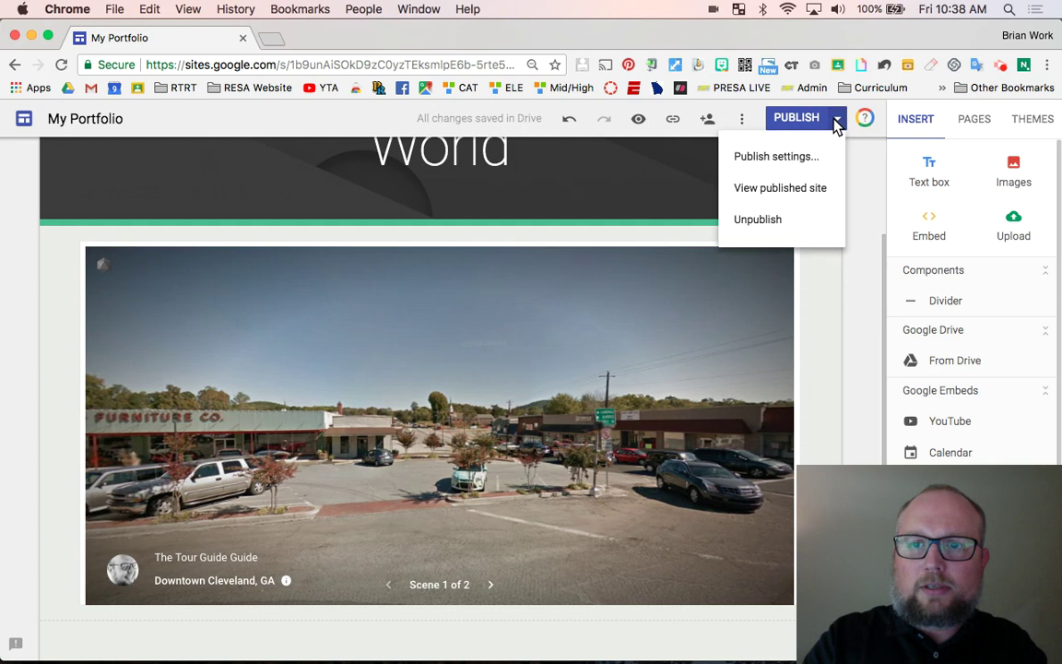
{"action": "left_click", "coordinate": [785, 188]}
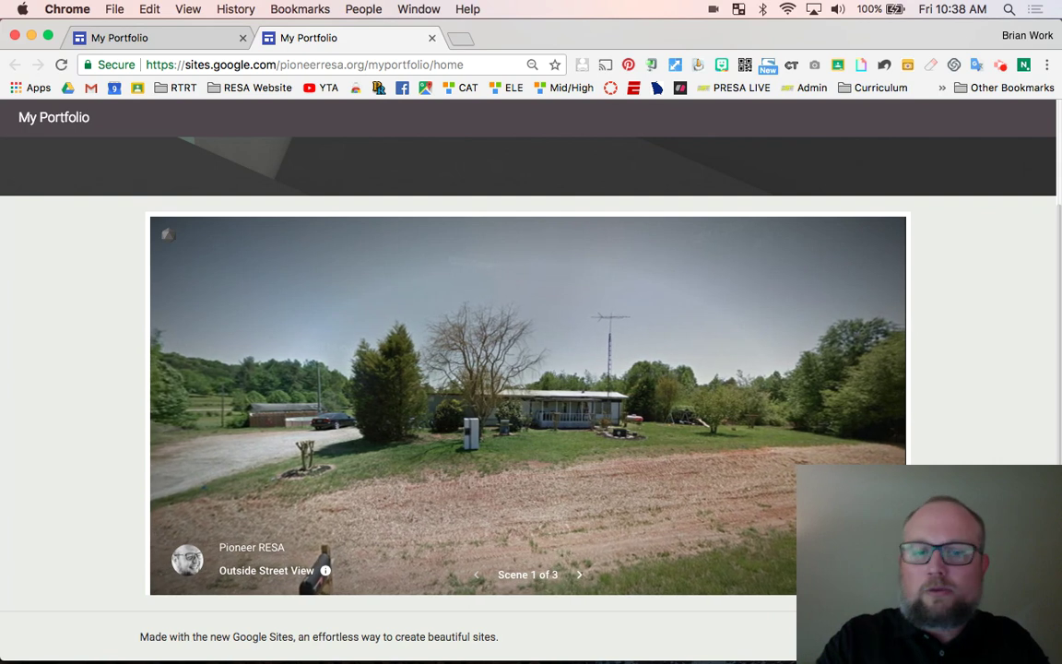
{"action": "left_click_drag", "start_coordinate": [573, 445], "coordinate": [272, 424]}
{"action": "left_click_drag", "start_coordinate": [660, 402], "coordinate": [696, 366]}
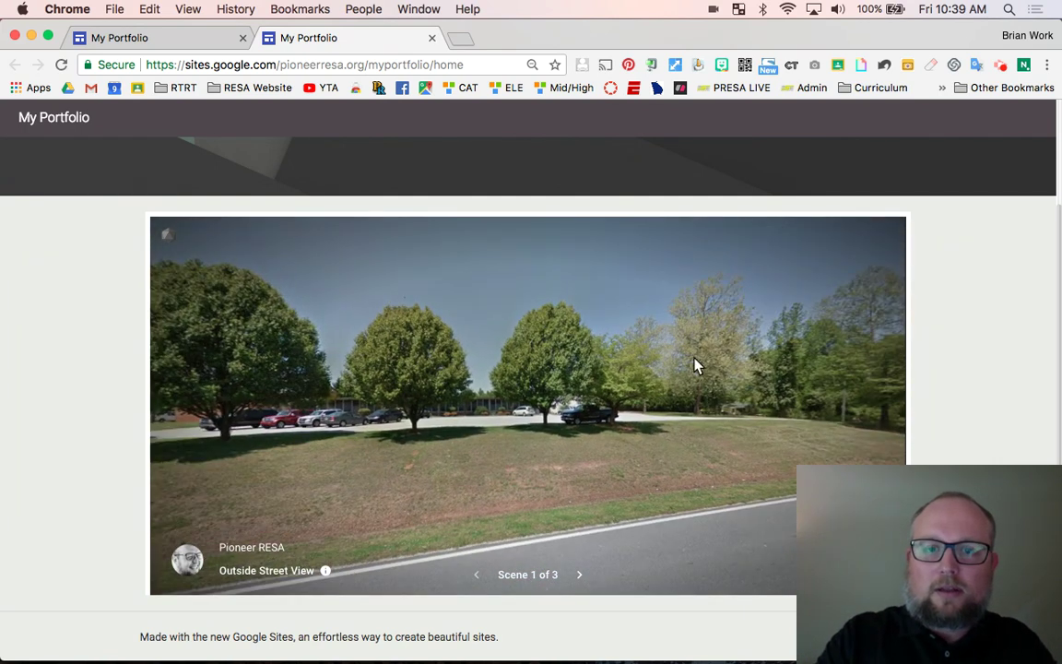
{"action": "left_click", "coordinate": [578, 575]}
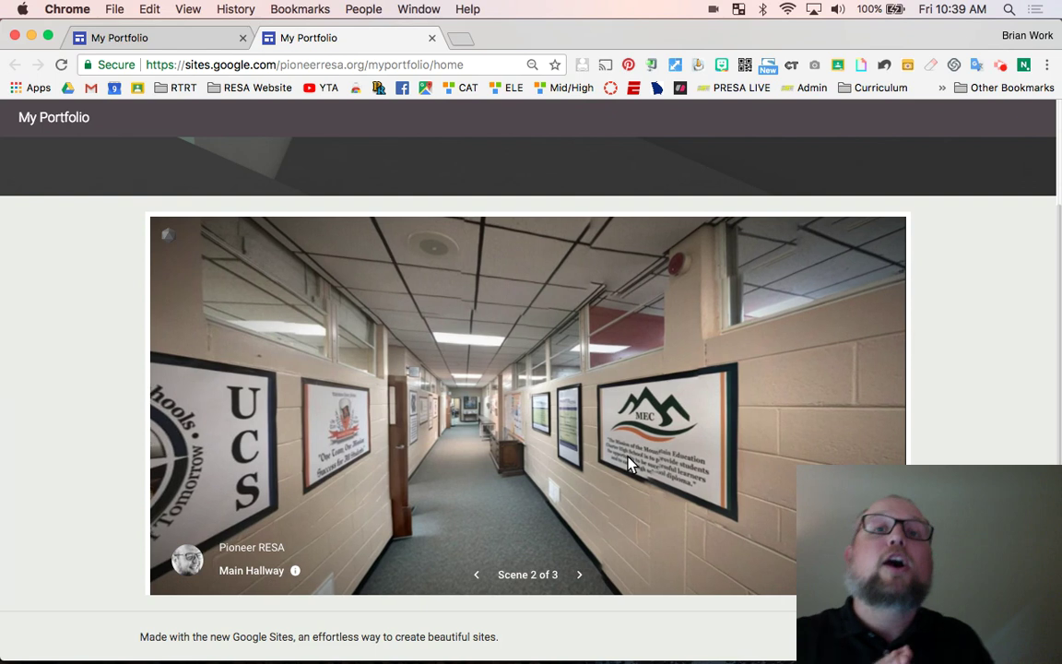
{"action": "key", "text": "ctrl+Up"}
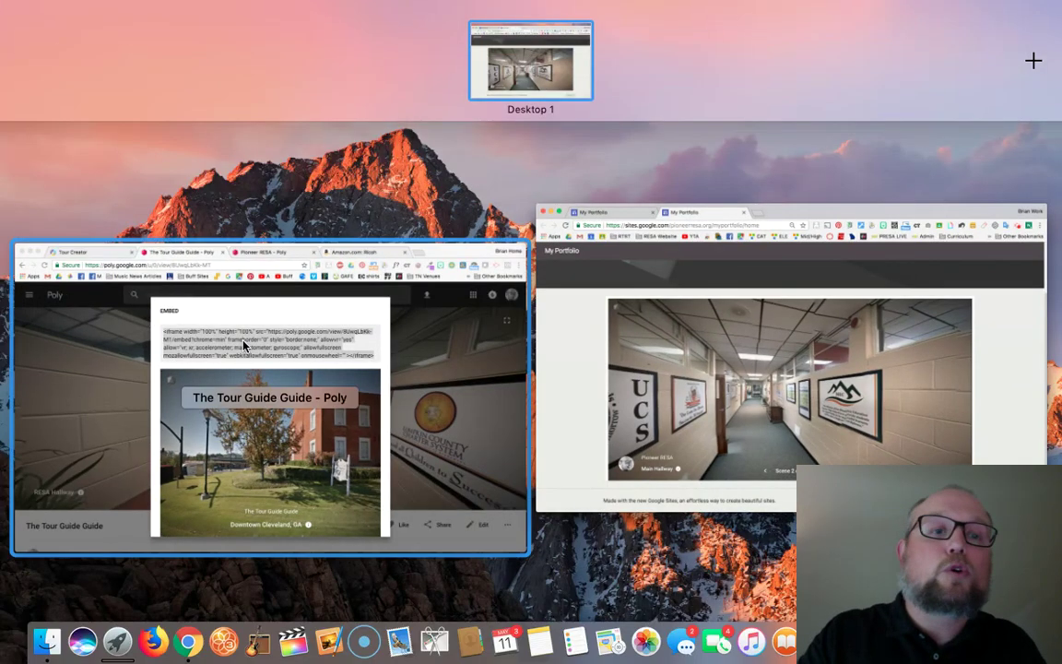
- Switch to the Poly Chrome window and go to the Tour Creator 'Create a virtual tour' tab
{"action": "left_click", "coordinate": [245, 345]}
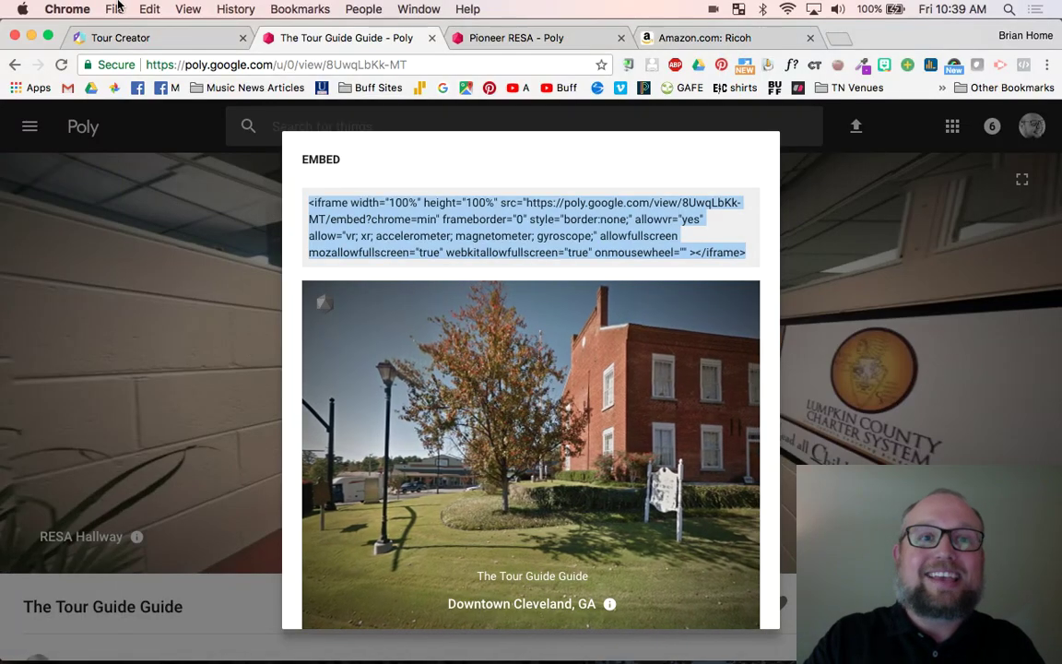
{"action": "left_click", "coordinate": [135, 41]}
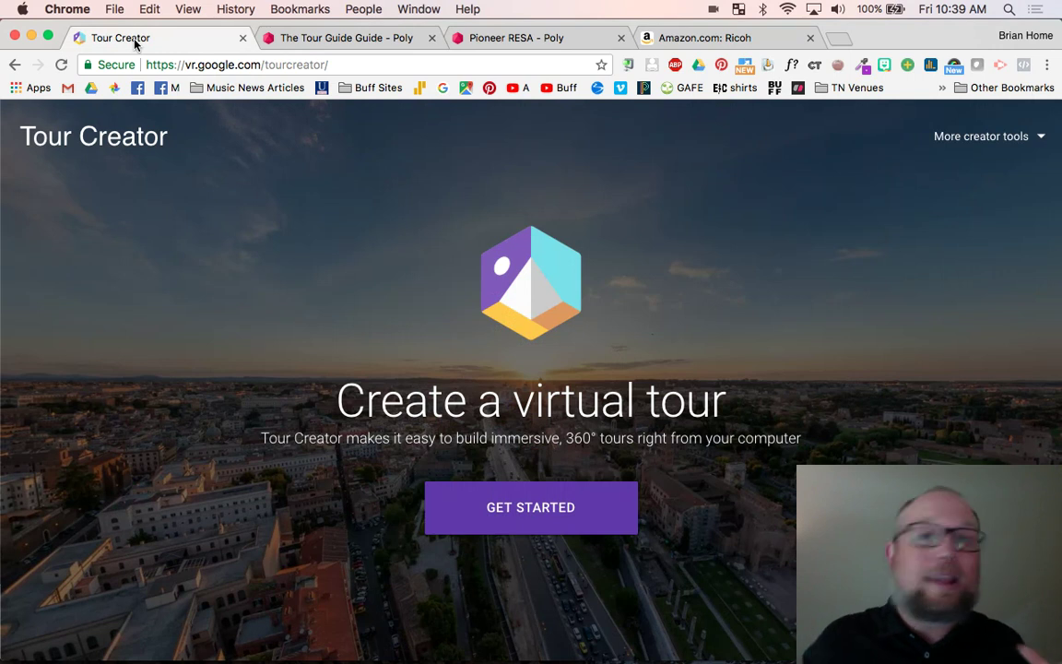